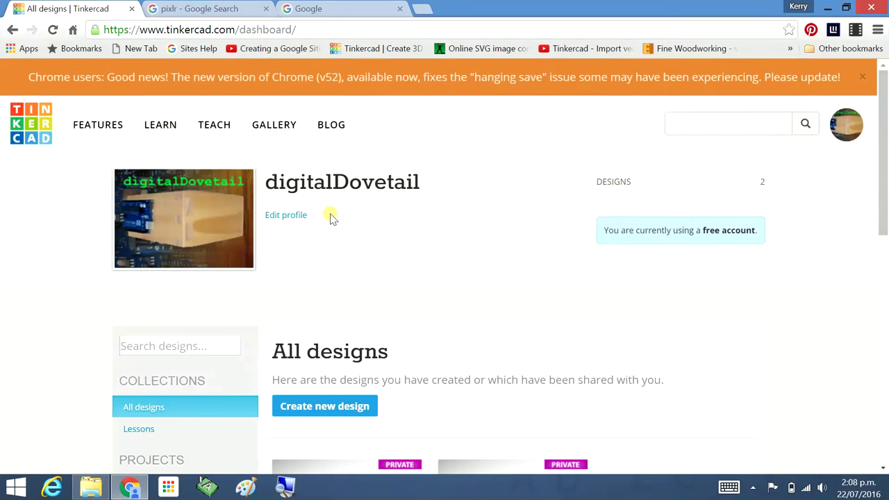
pyautogui.click(92, 488)
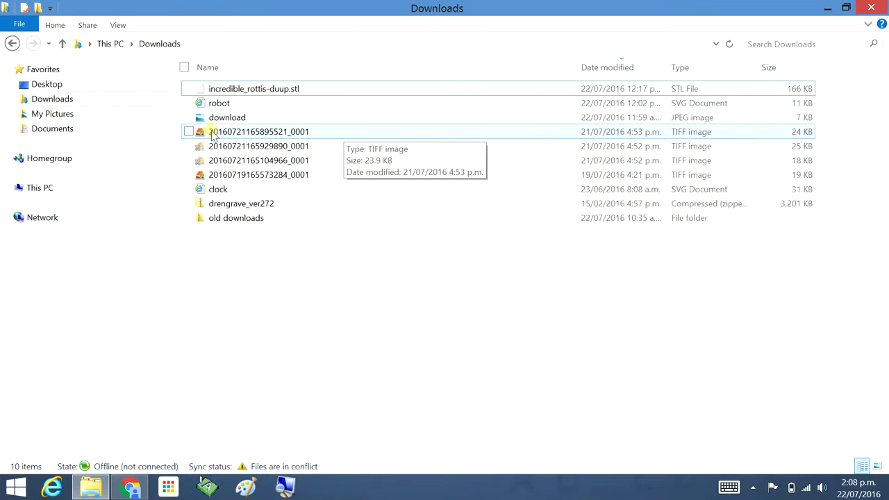
pyautogui.doubleClick(281, 133)
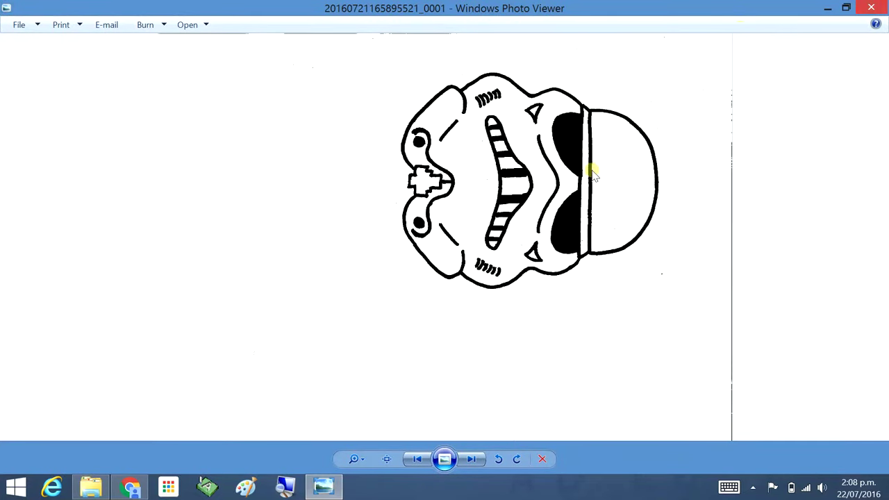
pyautogui.click(882, 7)
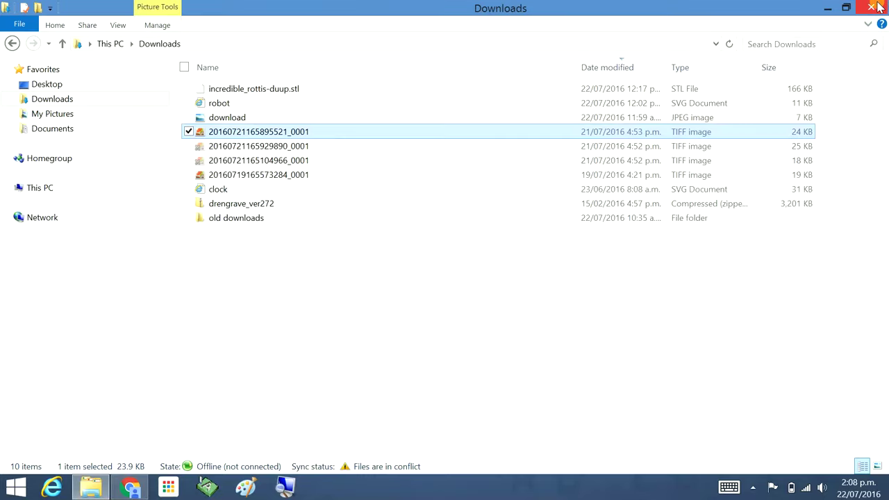
pyautogui.rightClick(239, 132)
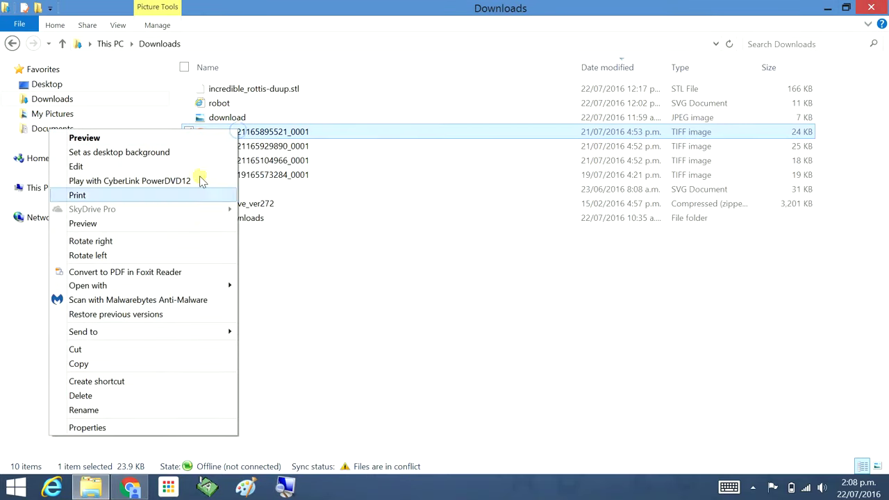
pyautogui.moveTo(98, 287)
pyautogui.click(264, 298)
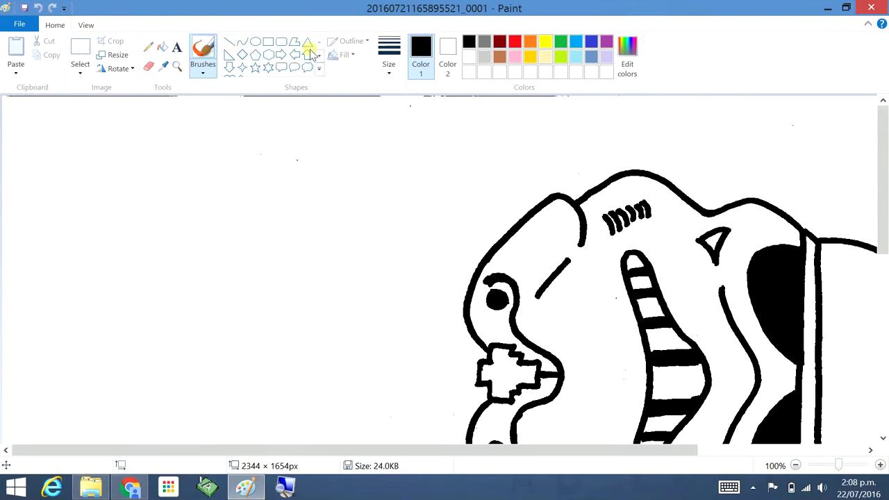
pyautogui.click(147, 66)
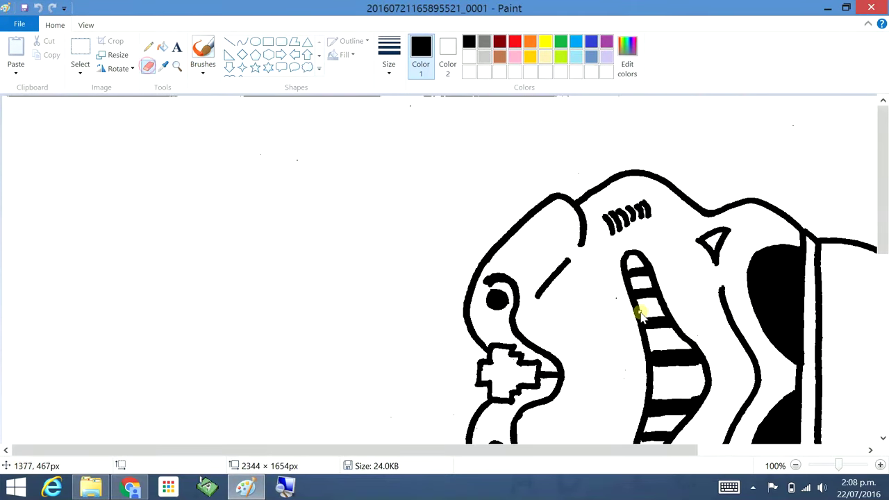
pyautogui.click(618, 309)
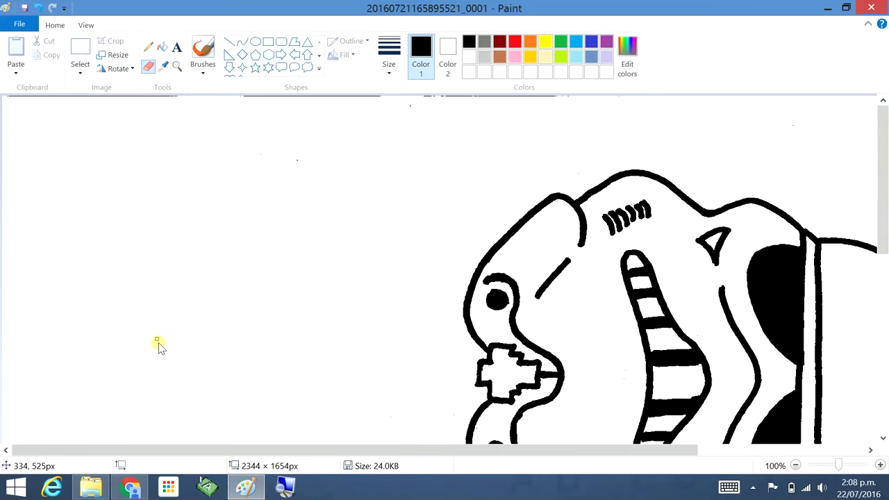
# Step: Switch to Chrome, launch the Pixlr Editor web app from pixlr.com and dismiss its start screen
pyautogui.click(132, 489)
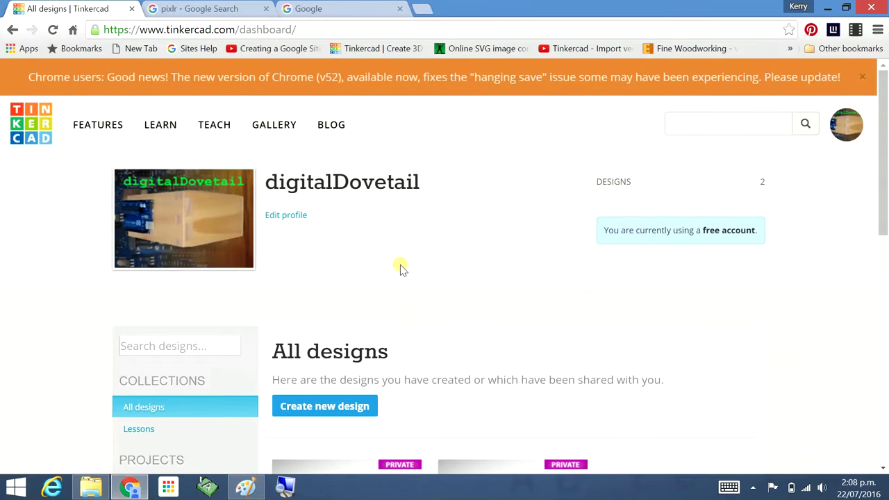
pyautogui.click(217, 10)
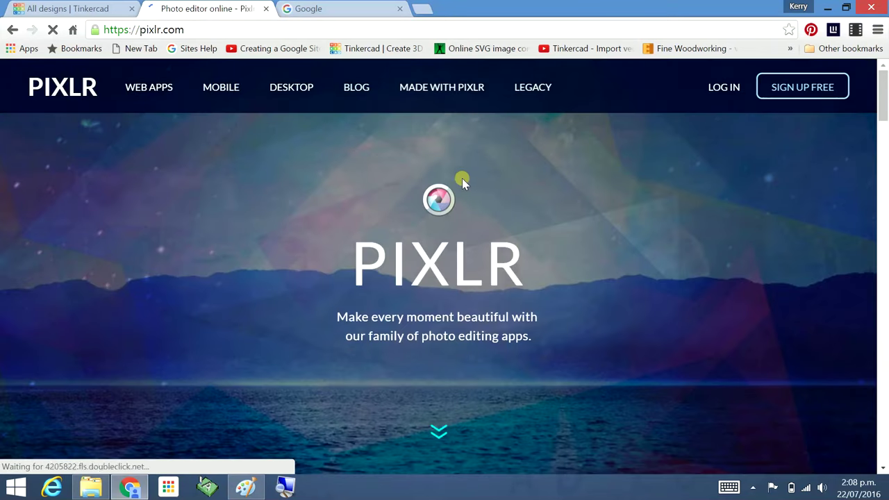
pyautogui.moveTo(885, 99); pyautogui.dragTo(884, 232)
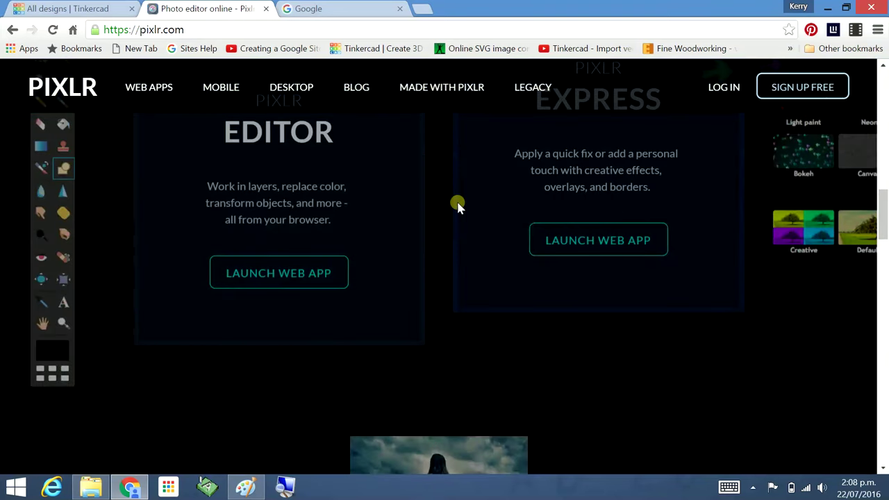
pyautogui.scroll(2, 371, 229)
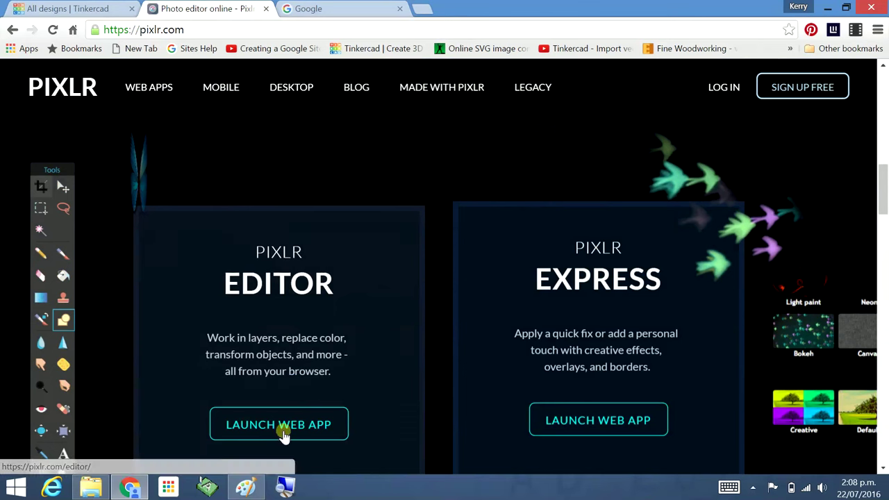
pyautogui.click(285, 431)
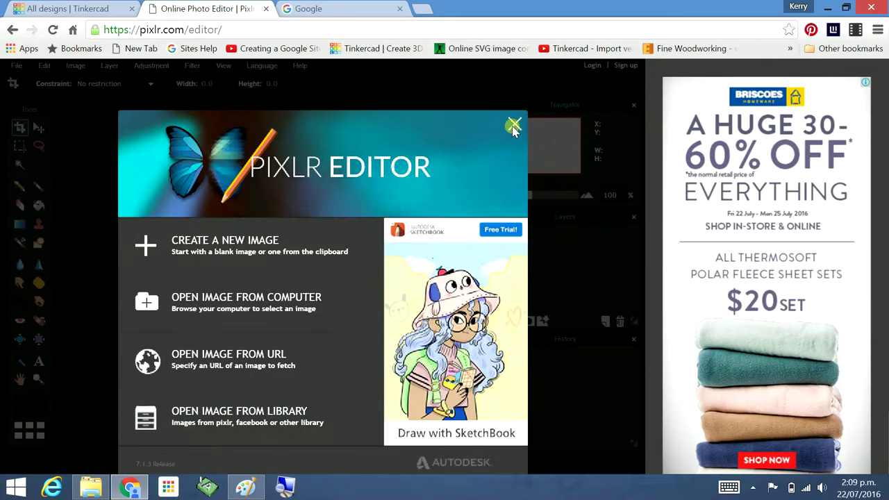
pyautogui.click(513, 123)
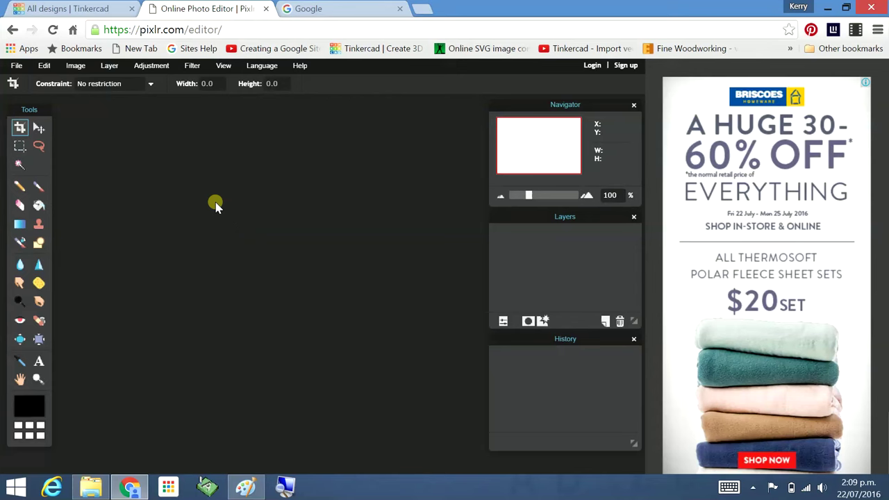
pyautogui.click(95, 9)
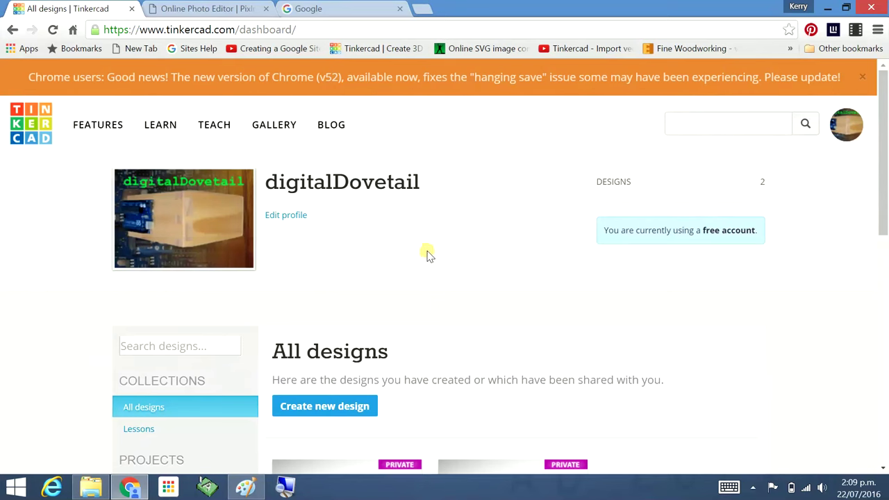
pyautogui.click(92, 487)
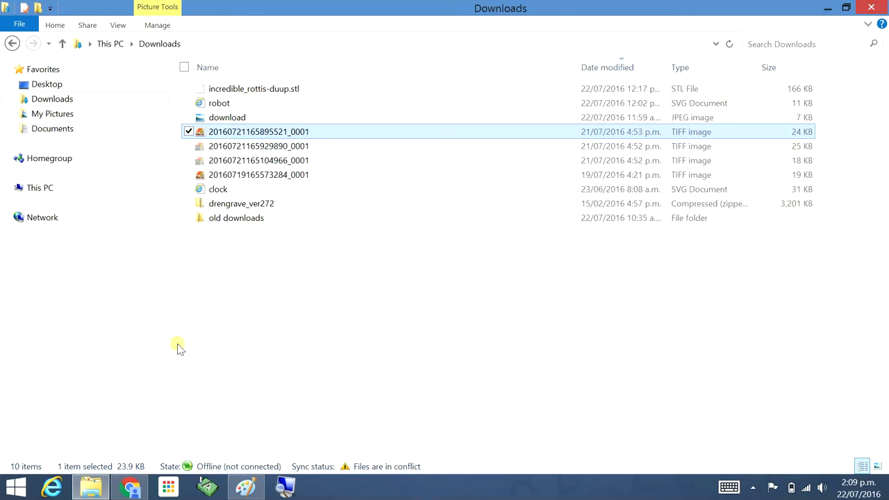
# Step: Search Google in Chrome for "convert to svg" and open the Online SVG image converter site
pyautogui.click(130, 488)
pyautogui.click(339, 8)
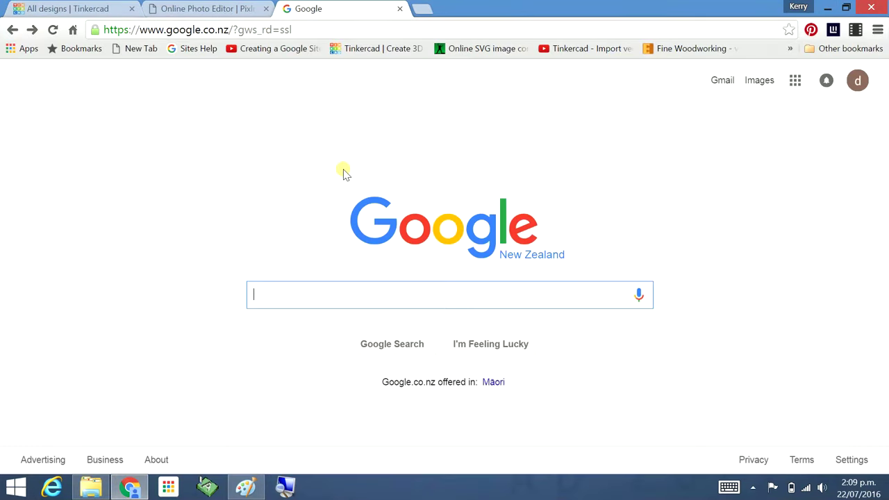
pyautogui.write('convert')
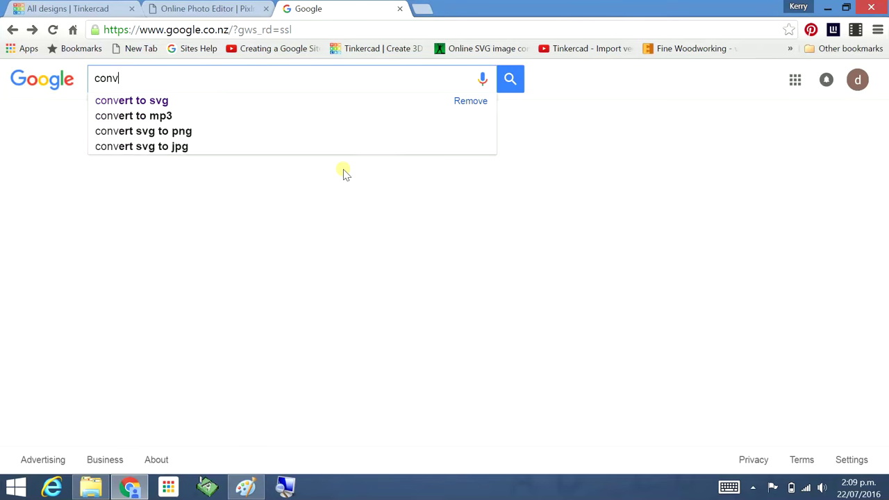
pyautogui.click(159, 100)
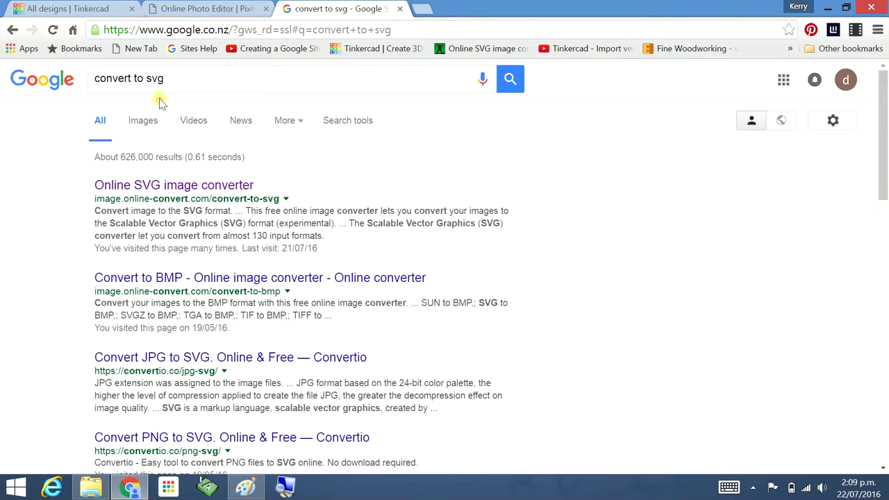
pyautogui.click(187, 186)
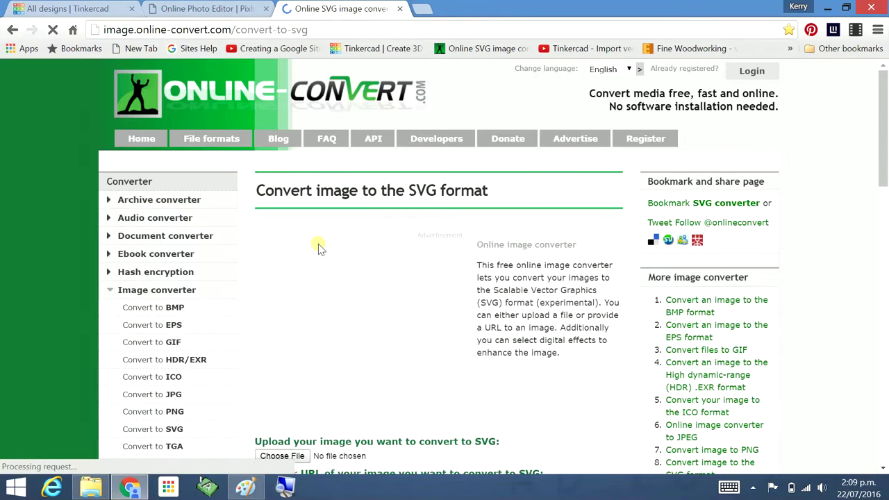
# Step: Upload the "stormtrooper scan fixed" image from My Pictures and convert it to SVG with the default settings
pyautogui.scroll(-1, 313, 243)
pyautogui.scroll(-1, 344, 299)
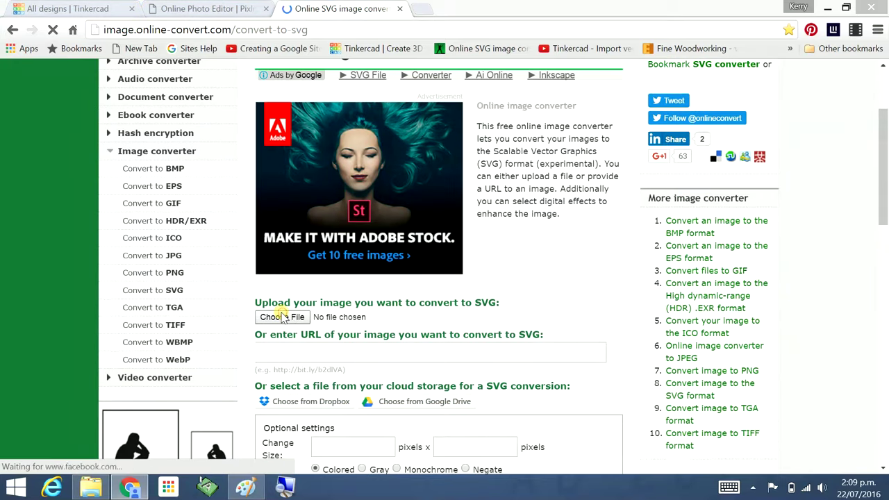
pyautogui.click(282, 316)
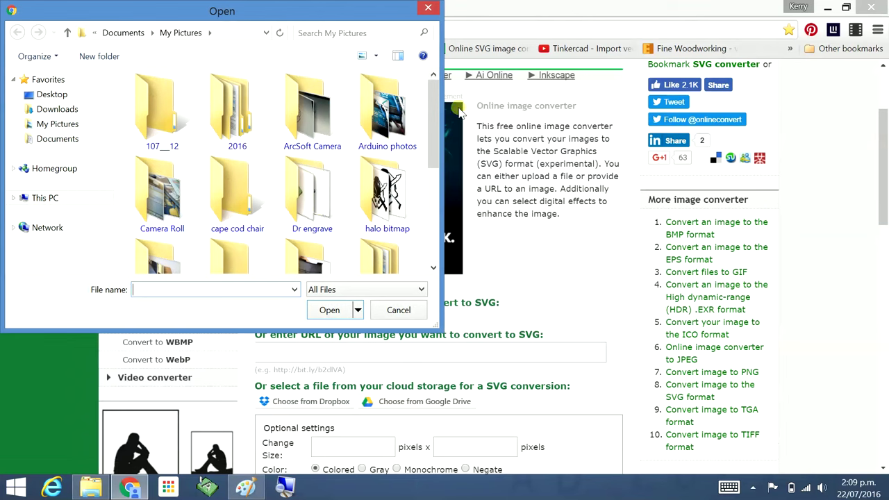
pyautogui.moveTo(433, 135); pyautogui.dragTo(436, 240)
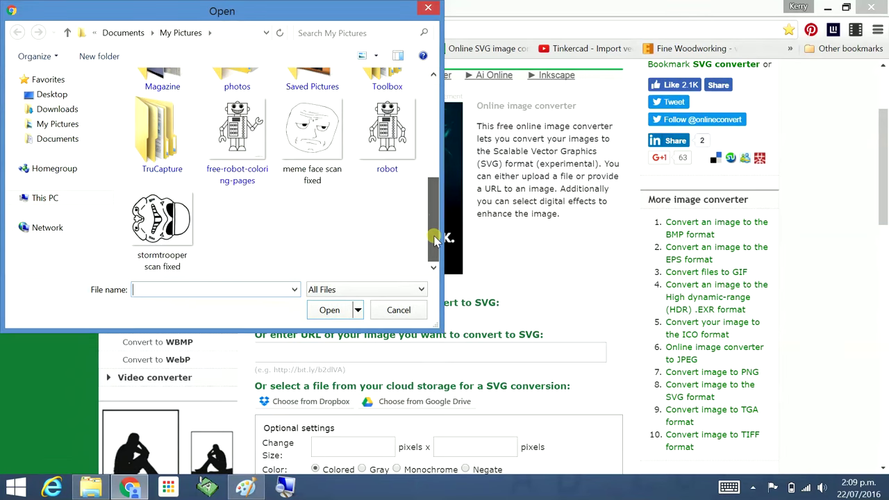
pyautogui.click(160, 218)
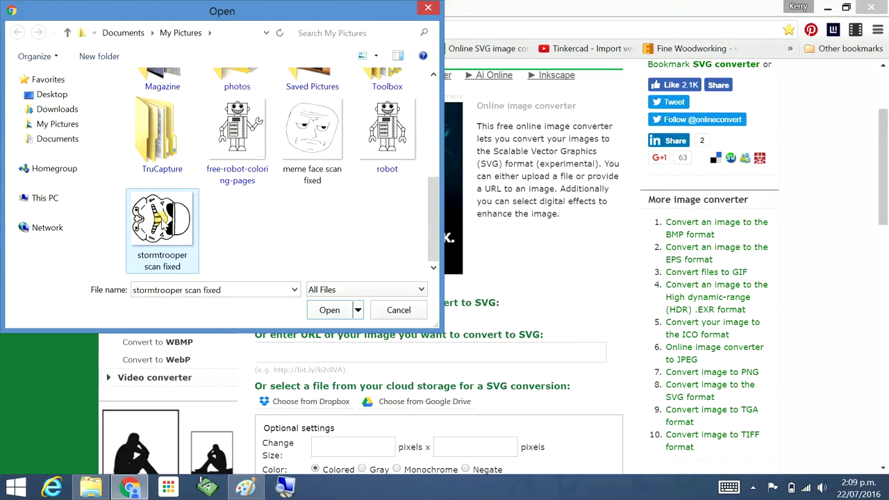
pyautogui.click(329, 310)
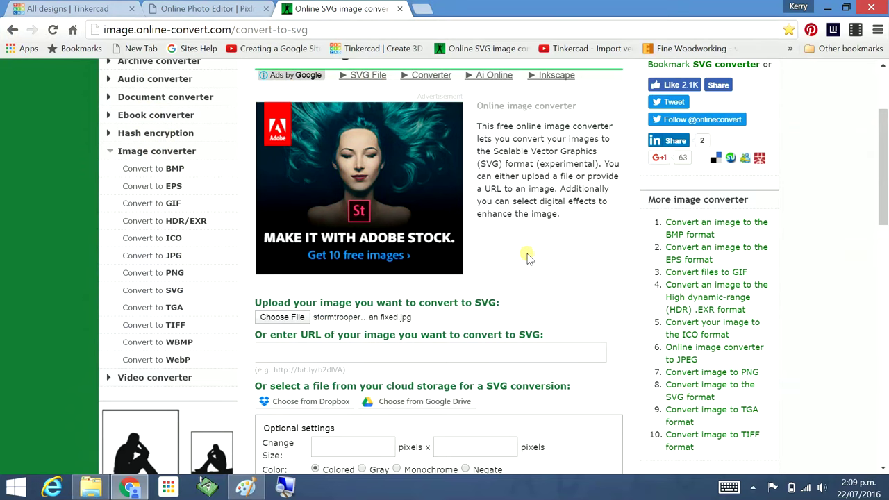
pyautogui.scroll(-5, 528, 256)
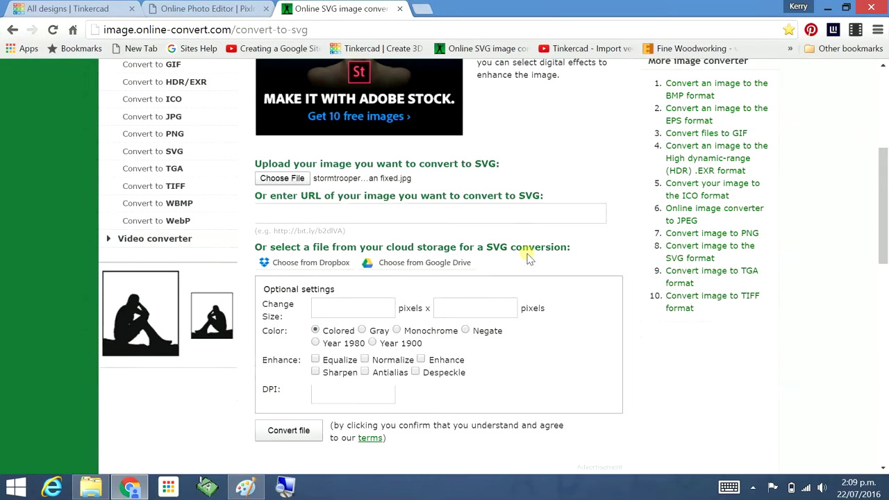
pyautogui.click(284, 221)
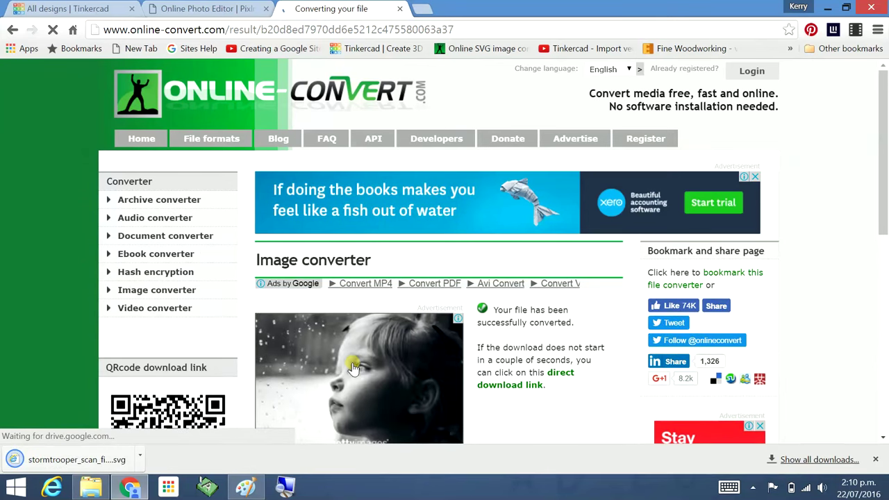
# Step: Switch to File Explorer and check the converted stormtrooper_scan_fixed SVG in Downloads by opening and closing it
pyautogui.click(90, 486)
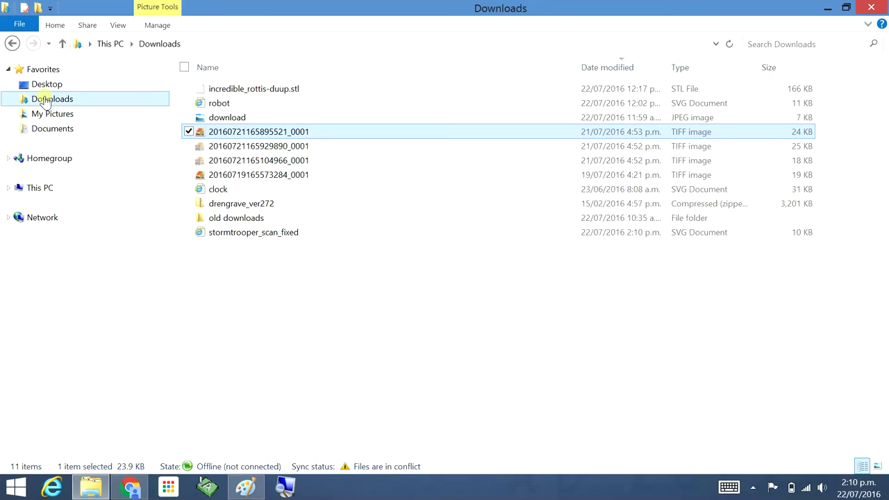
pyautogui.click(43, 98)
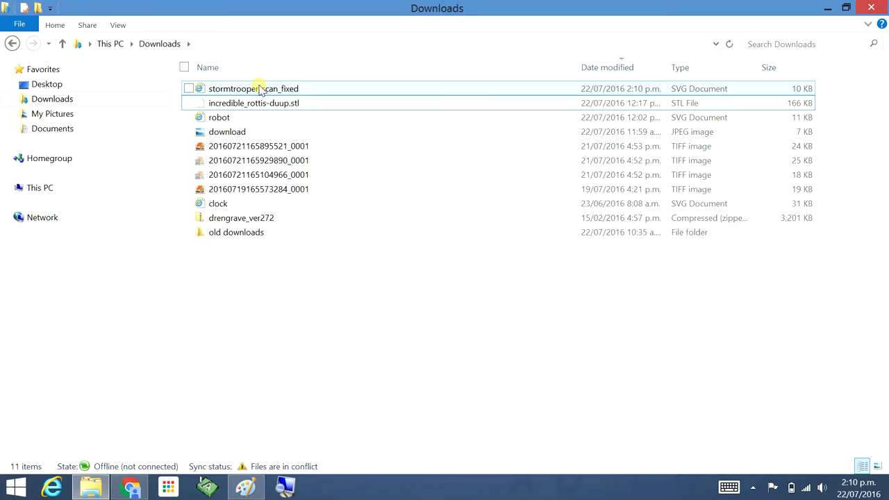
pyautogui.click(257, 91)
pyautogui.doubleClick(257, 91)
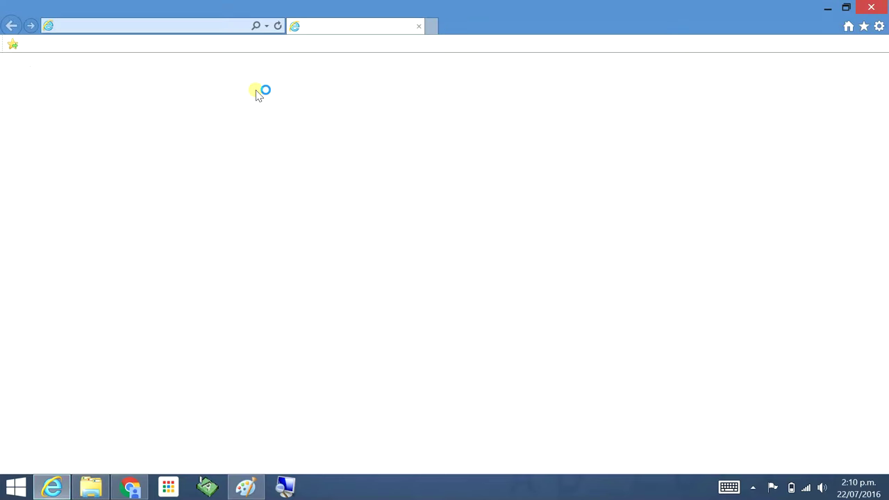
pyautogui.click(873, 5)
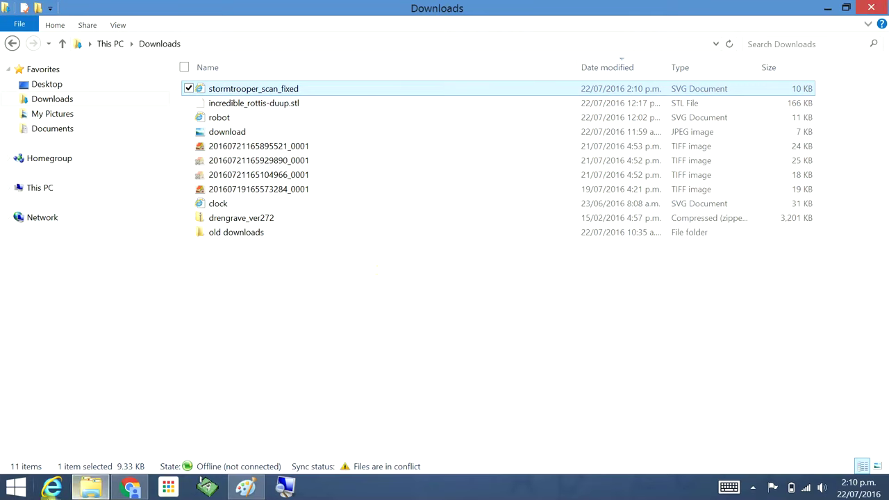
# Step: Switch back to Tinkercad in Chrome and create a new design
pyautogui.click(130, 487)
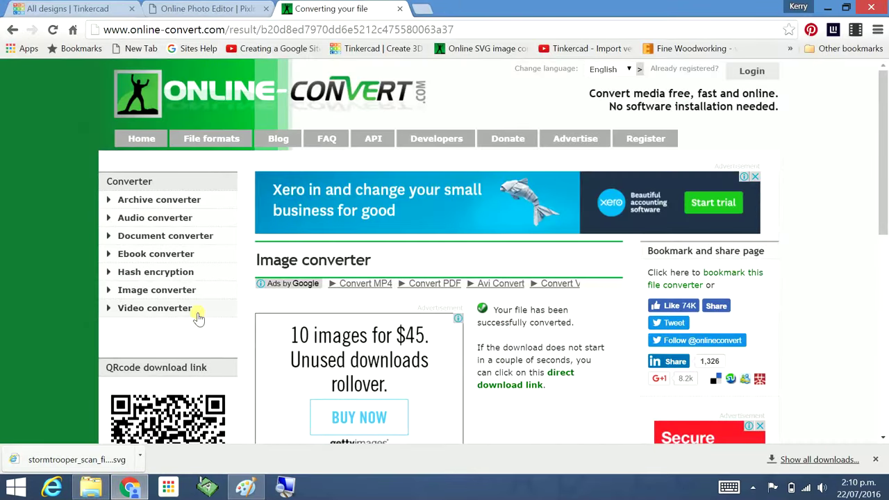
pyautogui.click(69, 14)
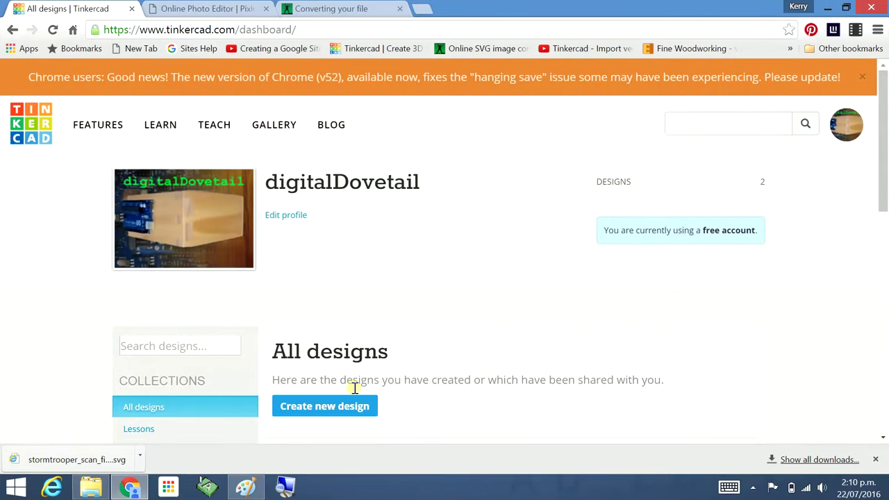
pyautogui.click(343, 407)
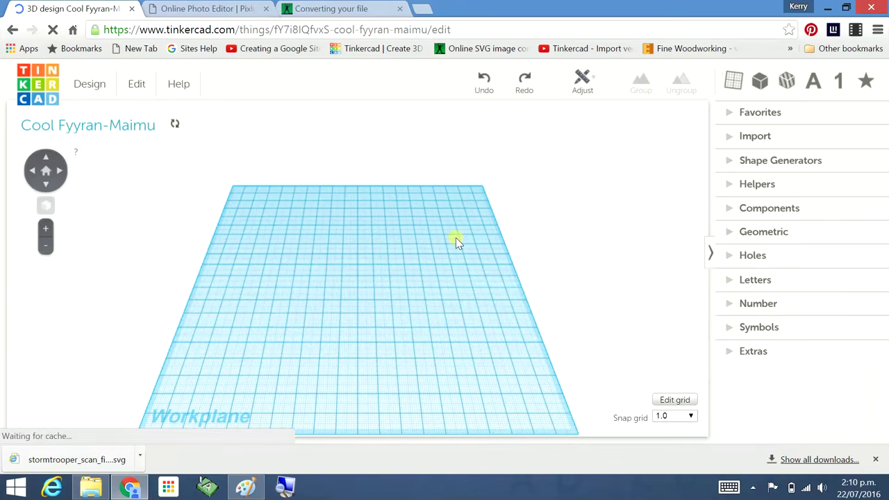
# Step: Import stormtrooper_scan_fixed.svg from Downloads at 100% scale and 10 mm height
pyautogui.click(727, 137)
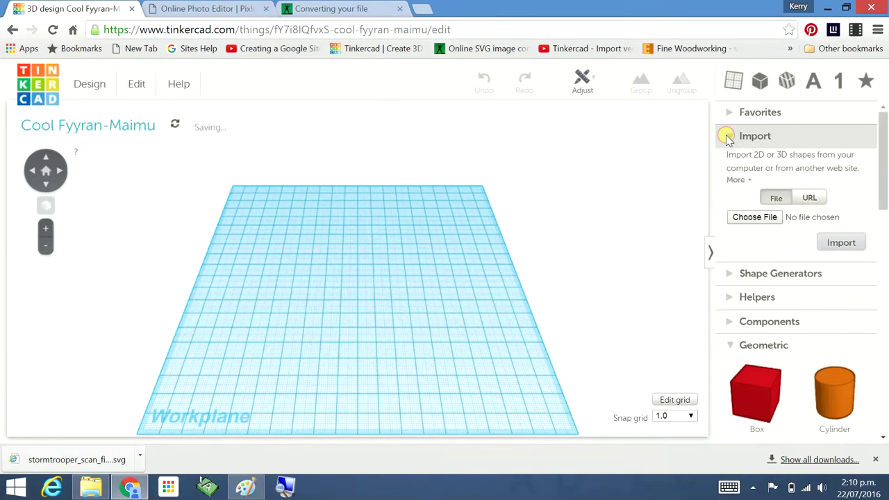
pyautogui.click(764, 221)
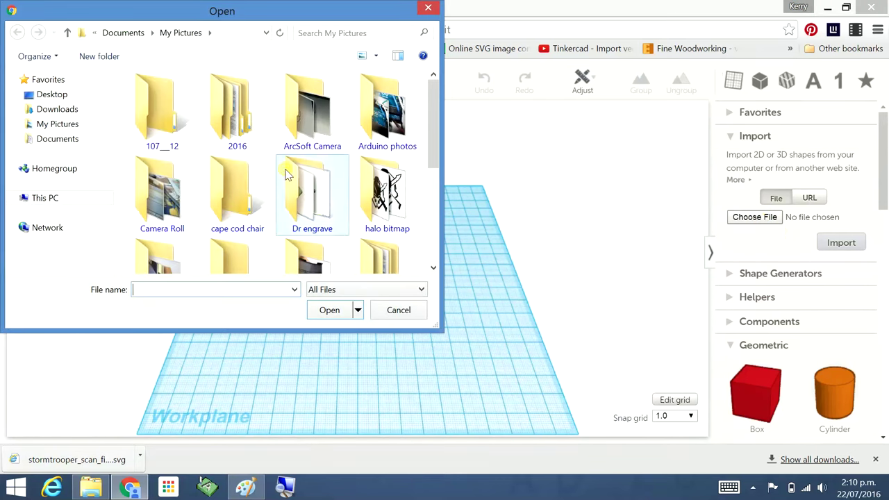
pyautogui.click(49, 111)
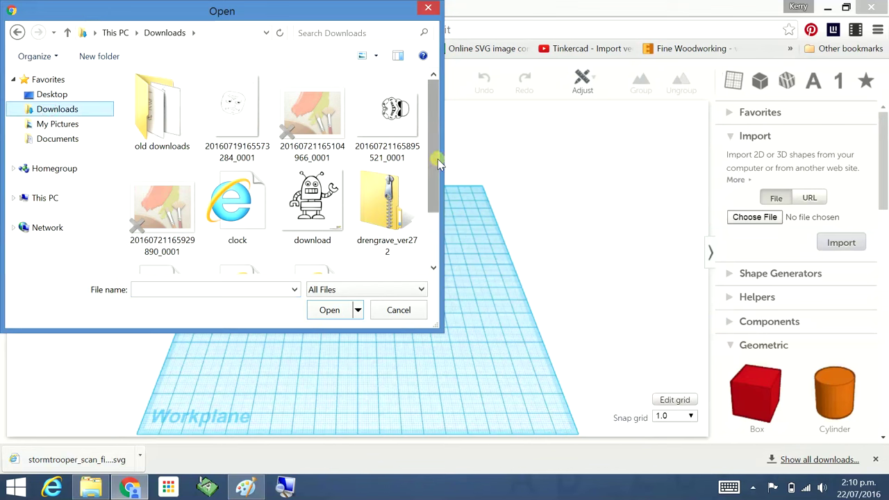
pyautogui.moveTo(437, 161); pyautogui.dragTo(450, 228)
pyautogui.click(321, 233)
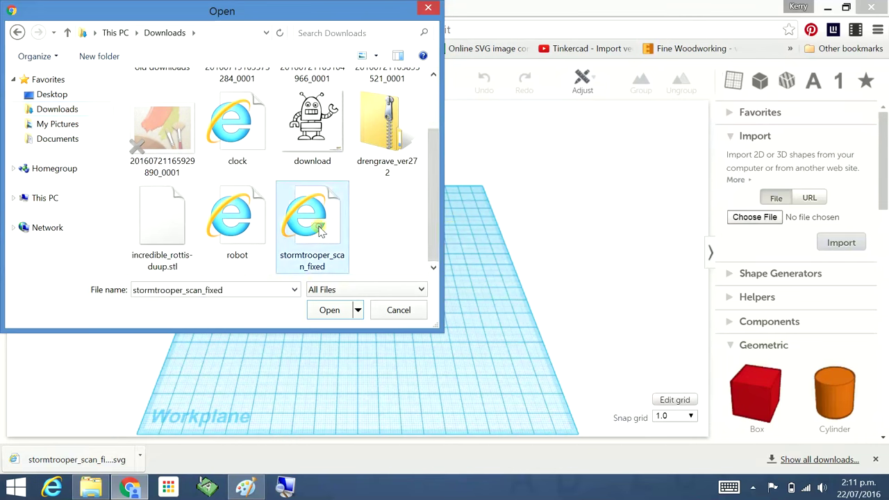
pyautogui.click(331, 311)
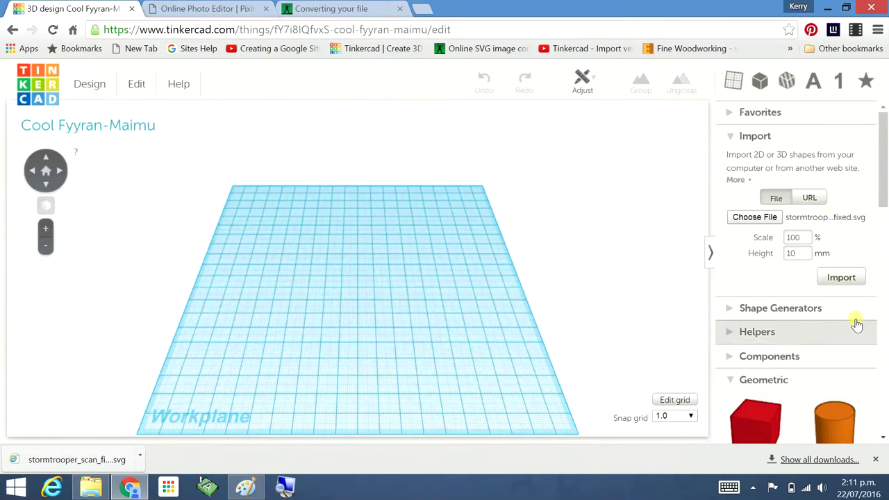
pyautogui.click(842, 278)
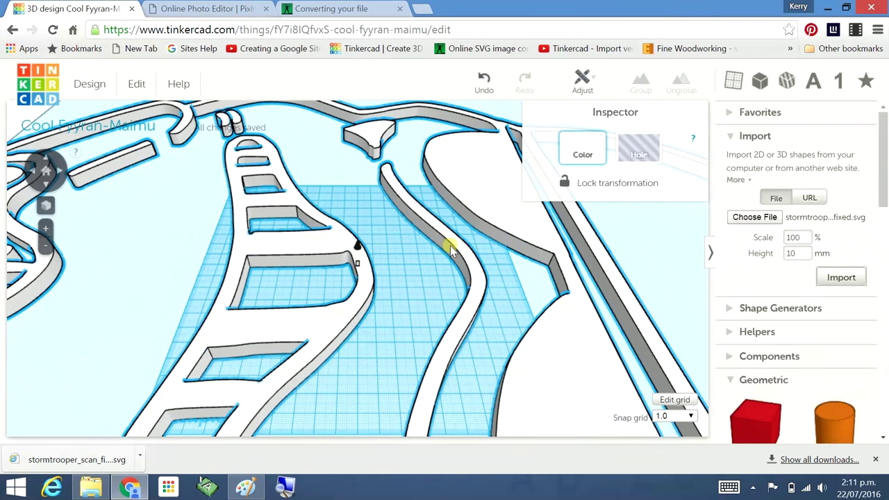
# Step: Scale the oversized imported stormtrooper down until it takes up only the back-left corner area of the workplane
pyautogui.scroll(-5, 382, 248)
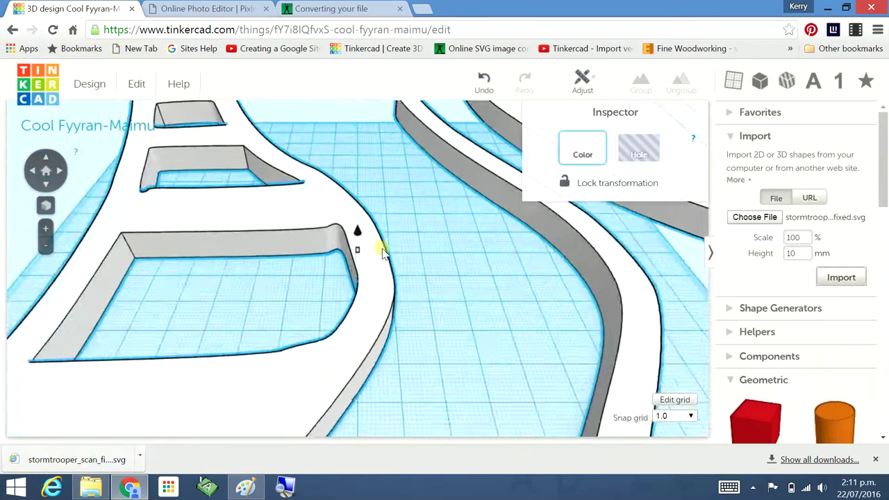
pyautogui.scroll(-3, 381, 248)
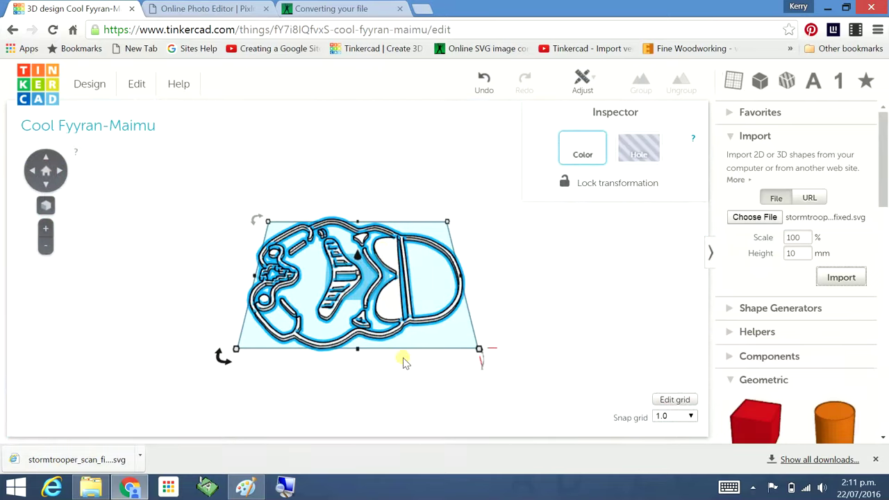
pyautogui.moveTo(479, 350)
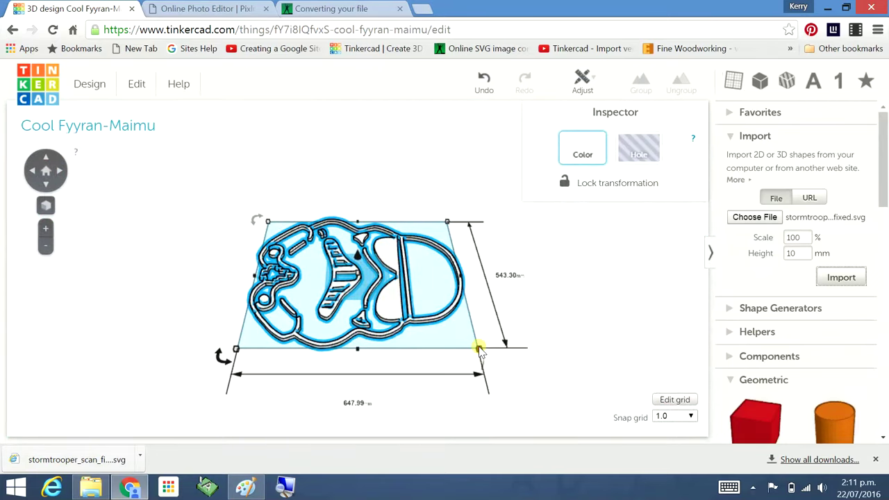
pyautogui.keyDown('shift'); pyautogui.moveTo(480, 349); pyautogui.dragTo(389, 288); pyautogui.keyUp('shift')
pyautogui.scroll(3, 399, 284)
pyautogui.scroll(3, 401, 281)
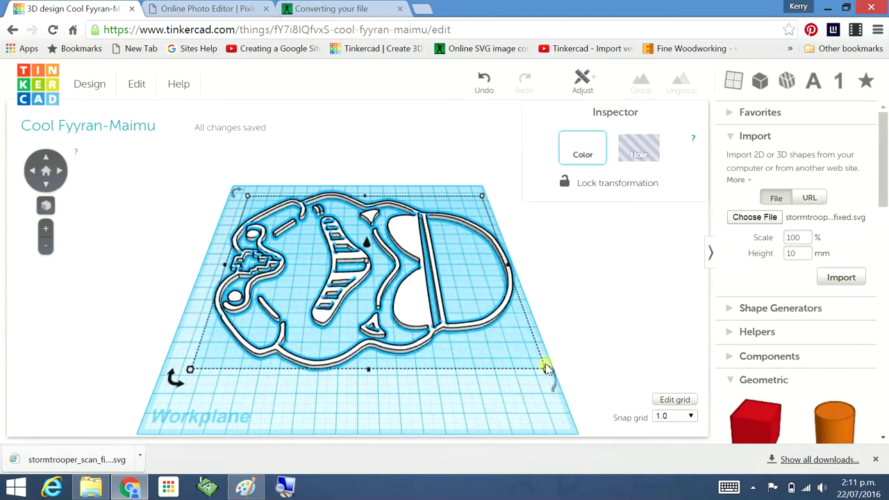
pyautogui.moveTo(547, 372); pyautogui.dragTo(320, 238)
pyautogui.scroll(3, 373, 272)
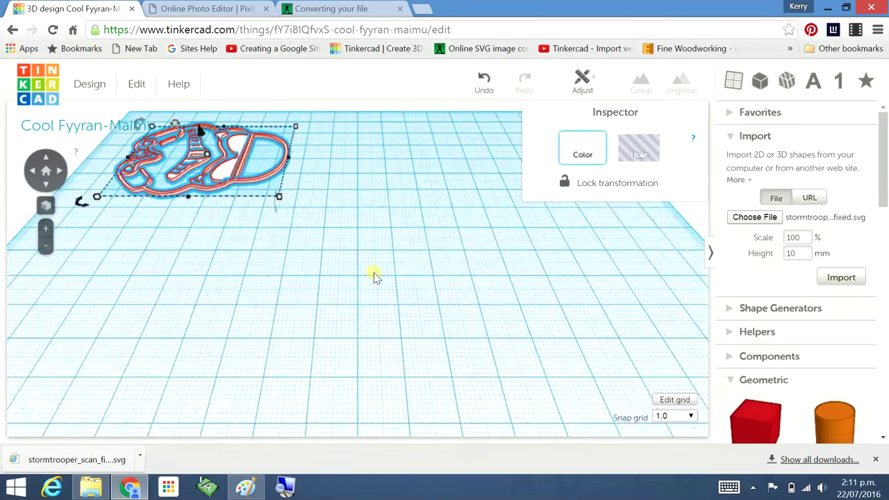
# Step: Rotate the stormtrooper a quarter turn so that its head points towards the back edge of the workplane
pyautogui.moveTo(173, 289); pyautogui.dragTo(408, 271, button='right')
pyautogui.scroll(5, 357, 283)
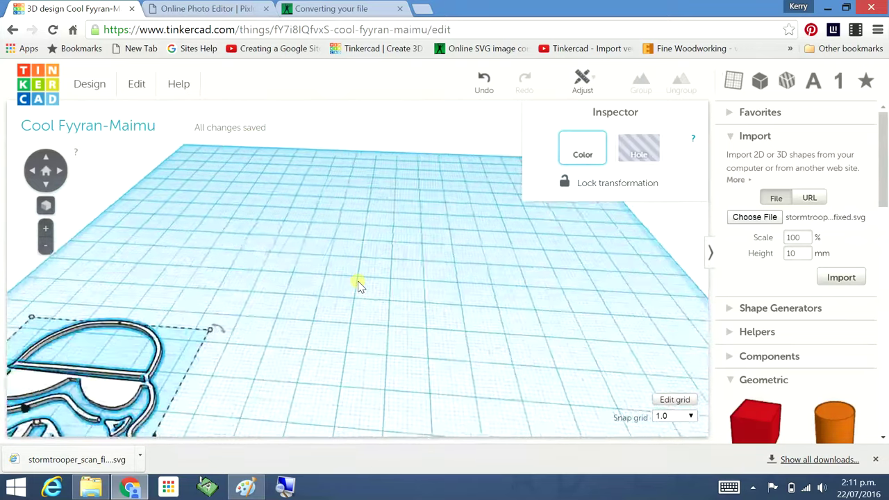
pyautogui.scroll(-10, 358, 283)
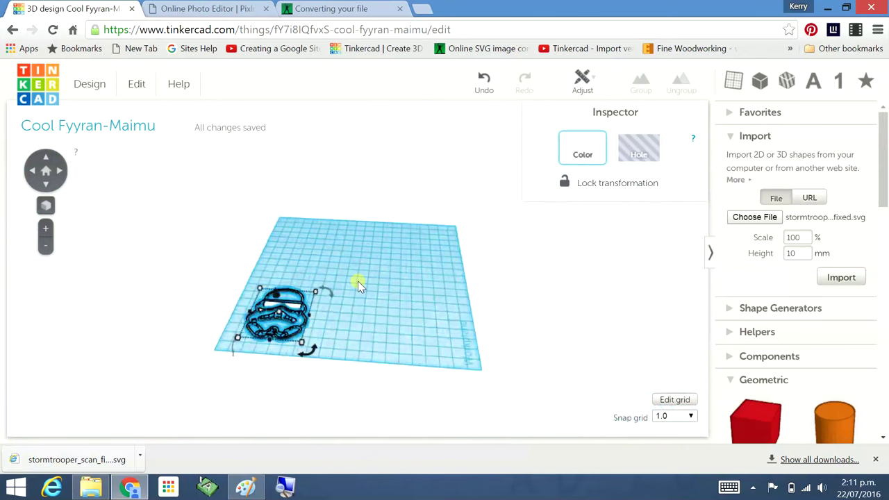
pyautogui.moveTo(330, 297)
pyautogui.mouseDown()
pyautogui.moveTo(310, 274)
pyautogui.moveTo(330, 293)
pyautogui.mouseUp()
pyautogui.moveTo(311, 350); pyautogui.dragTo(364, 272)
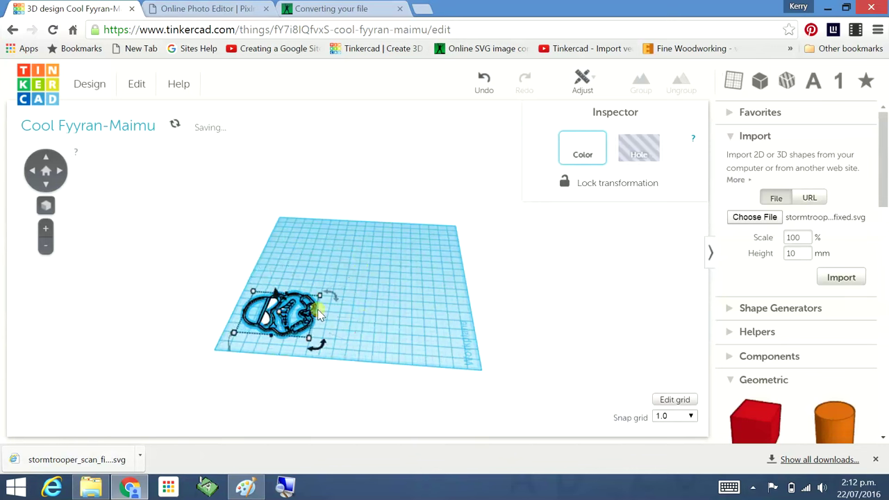
pyautogui.moveTo(425, 318); pyautogui.dragTo(258, 264, button='right')
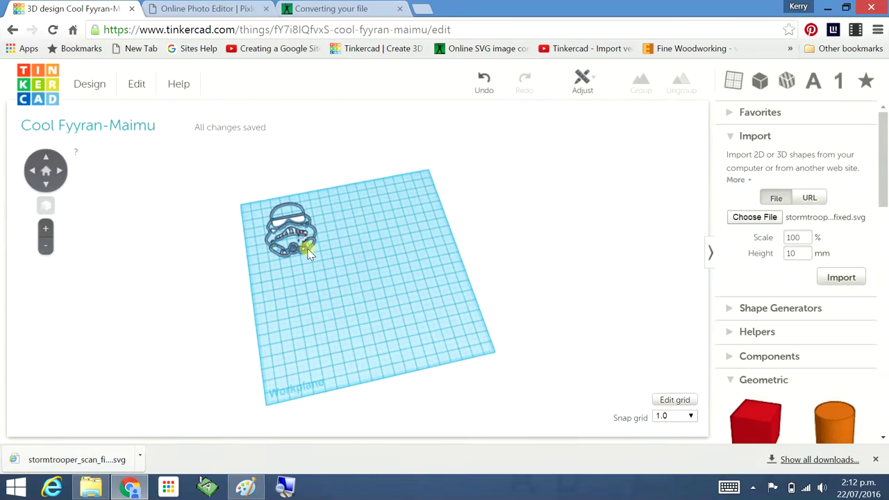
# Step: Move the stormtrooper forward, away from the back edge of the workplane
pyautogui.moveTo(308, 248)
pyautogui.mouseDown()
pyautogui.moveTo(297, 271)
pyautogui.moveTo(292, 252)
pyautogui.mouseUp()
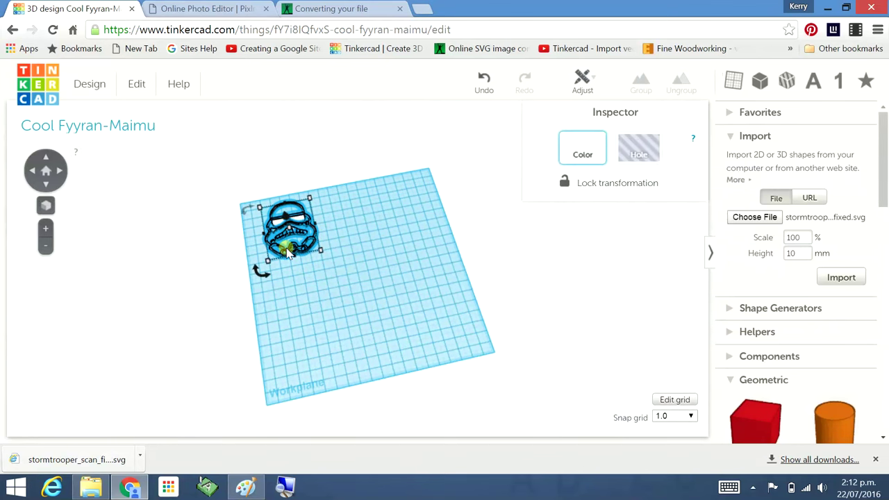
pyautogui.click(297, 272)
pyautogui.click(257, 263)
pyautogui.click(308, 238)
pyautogui.click(258, 264)
pyautogui.click(293, 224)
pyautogui.moveTo(297, 228); pyautogui.dragTo(323, 289)
pyautogui.moveTo(404, 304)
pyautogui.mouseDown(button='right')
pyautogui.moveTo(384, 378)
pyautogui.moveTo(347, 340)
pyautogui.moveTo(402, 304)
pyautogui.mouseUp(button='right')
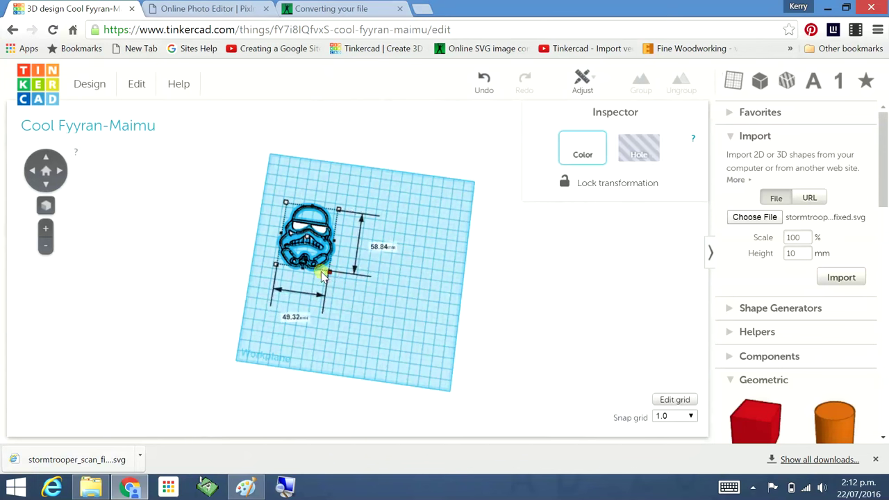
# Step: Scale the stormtrooper down further from its front-right corner
pyautogui.moveTo(323, 272); pyautogui.dragTo(314, 255)
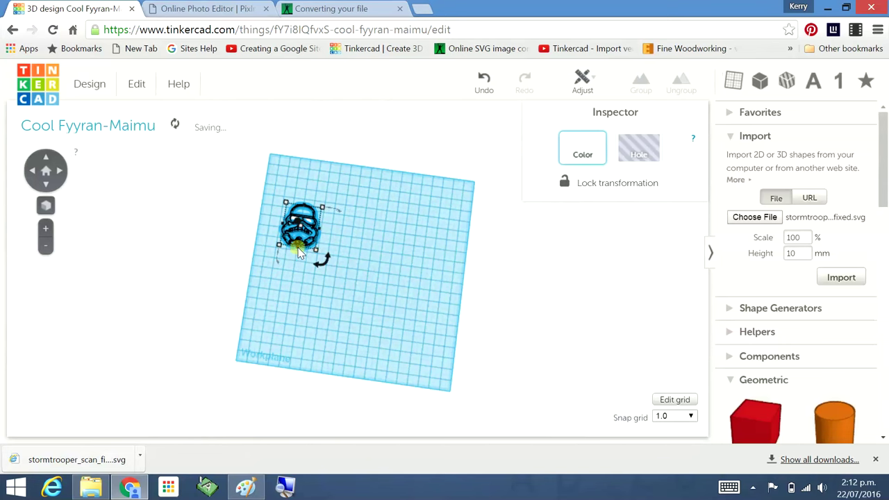
pyautogui.scroll(5, 311, 239)
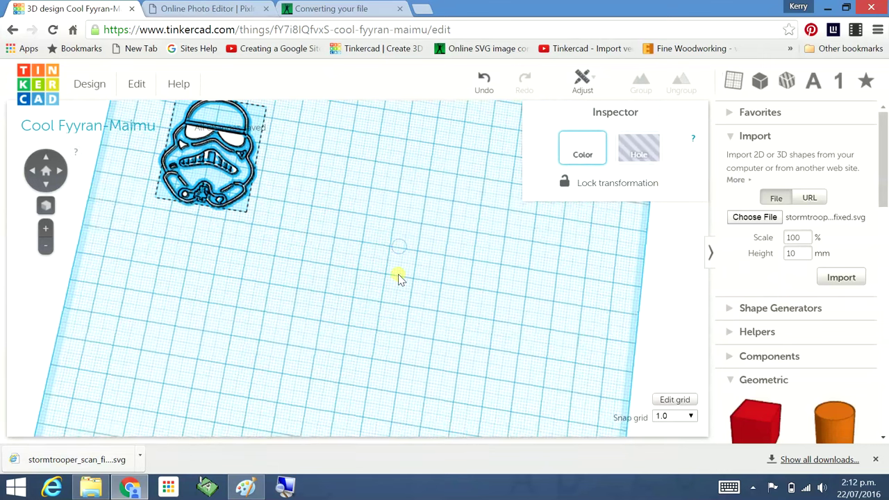
pyautogui.scroll(-1, 401, 260)
pyautogui.scroll(1, 400, 256)
pyautogui.scroll(-1, 396, 291)
pyautogui.moveTo(401, 277); pyautogui.dragTo(459, 363, button='middle')
pyautogui.scroll(1, 458, 362)
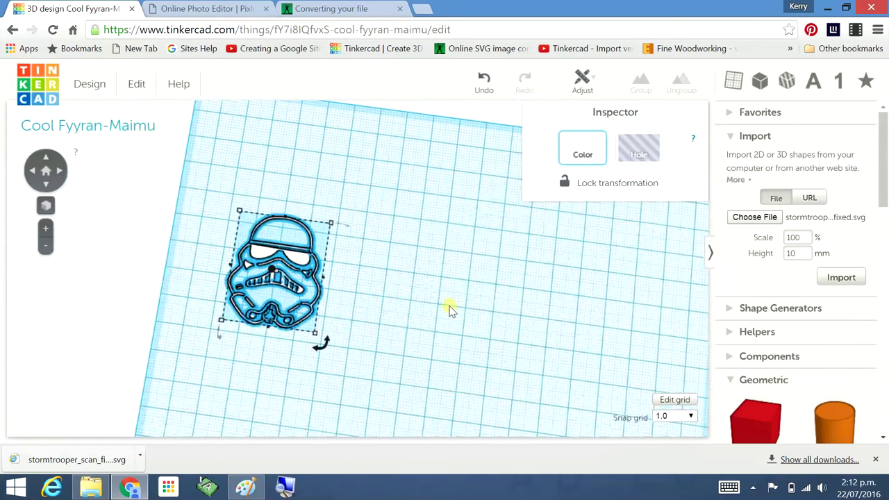
# Step: Reselect the stormtrooper, make a slight adjustment to its size and deselect it
pyautogui.moveTo(443, 305); pyautogui.dragTo(486, 282, button='right')
pyautogui.click(486, 283)
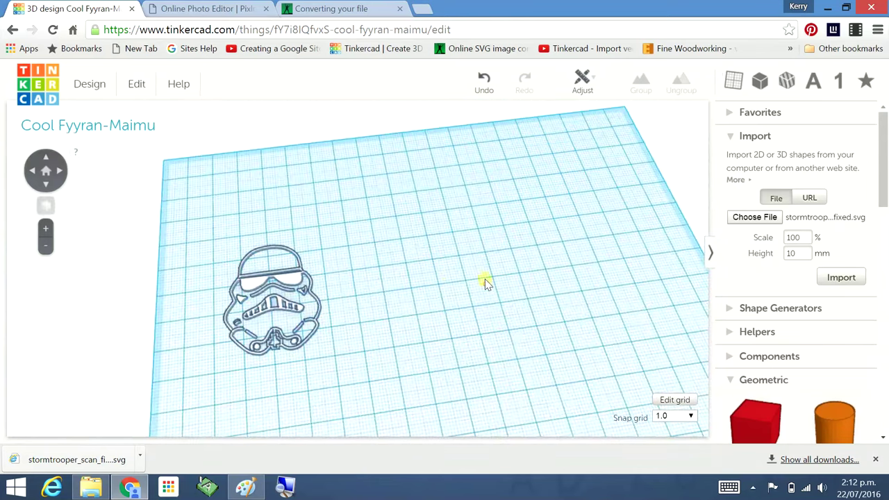
pyautogui.click(283, 302)
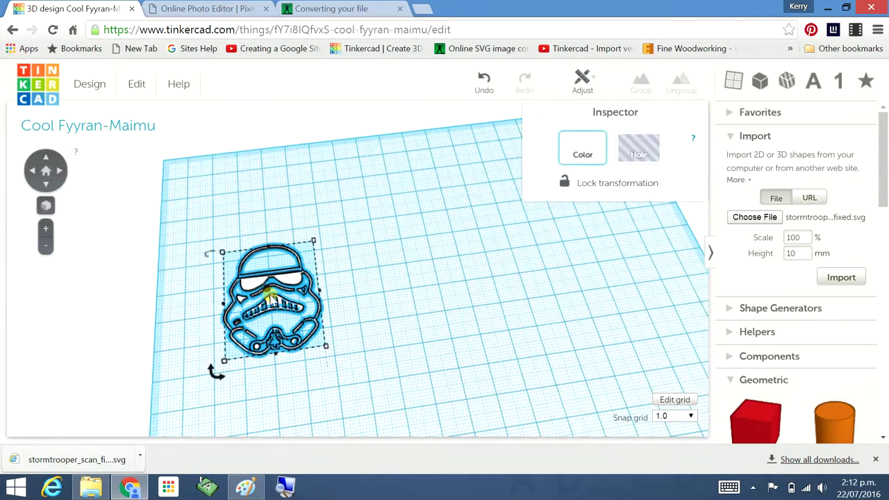
pyautogui.moveTo(533, 267); pyautogui.dragTo(309, 238, button='right')
pyautogui.moveTo(314, 250); pyautogui.dragTo(310, 241)
pyautogui.click(367, 291)
pyautogui.moveTo(368, 290); pyautogui.dragTo(488, 357, button='right')
# Step: Add a box about 20 by 50 mm beside the stormtrooper and lower its height
pyautogui.moveTo(764, 423); pyautogui.dragTo(460, 372)
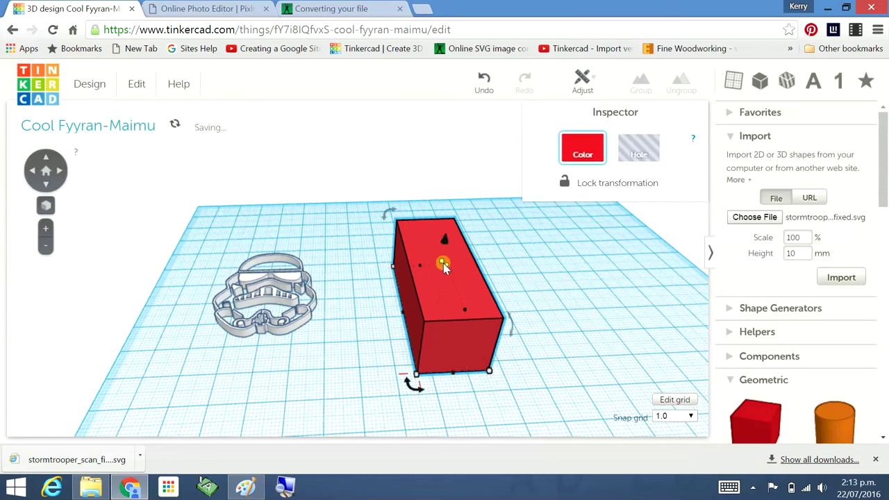
pyautogui.moveTo(443, 267); pyautogui.dragTo(446, 288)
pyautogui.click(528, 307)
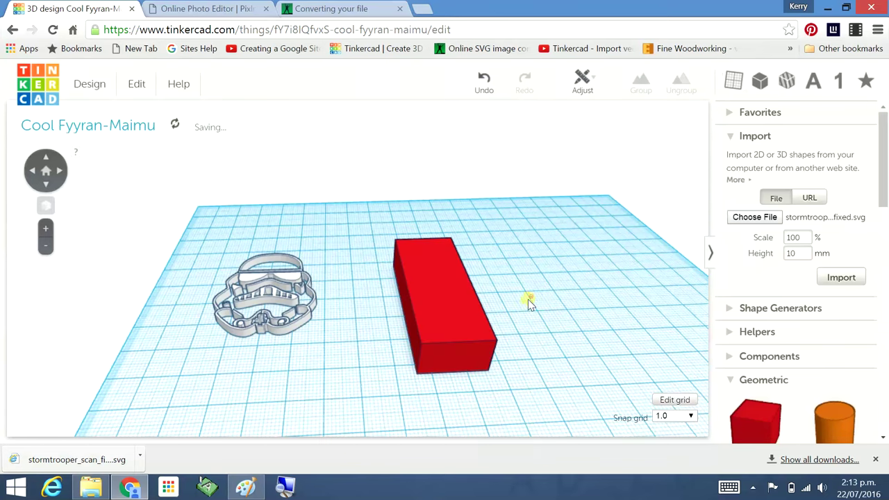
pyautogui.moveTo(568, 359); pyautogui.dragTo(540, 397, button='right')
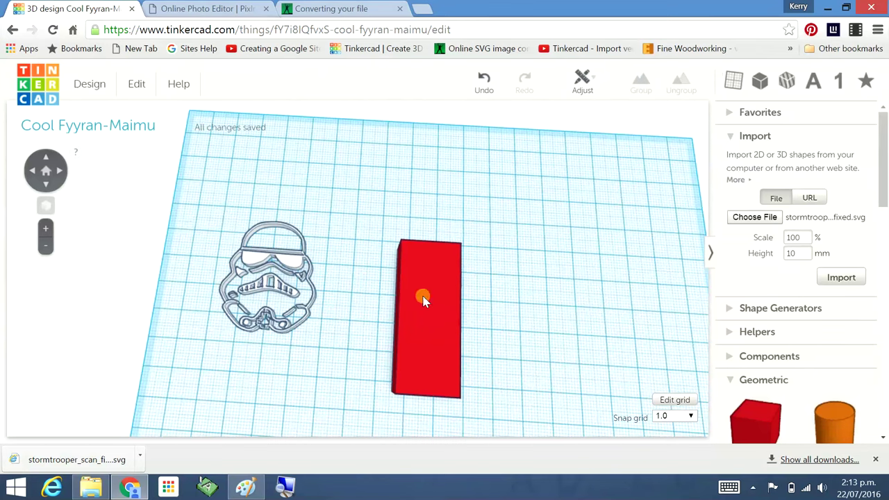
# Step: Raise the stormtrooper above the workplane and move it over the red box
pyautogui.moveTo(575, 329); pyautogui.dragTo(540, 242, button='right')
pyautogui.click(281, 293)
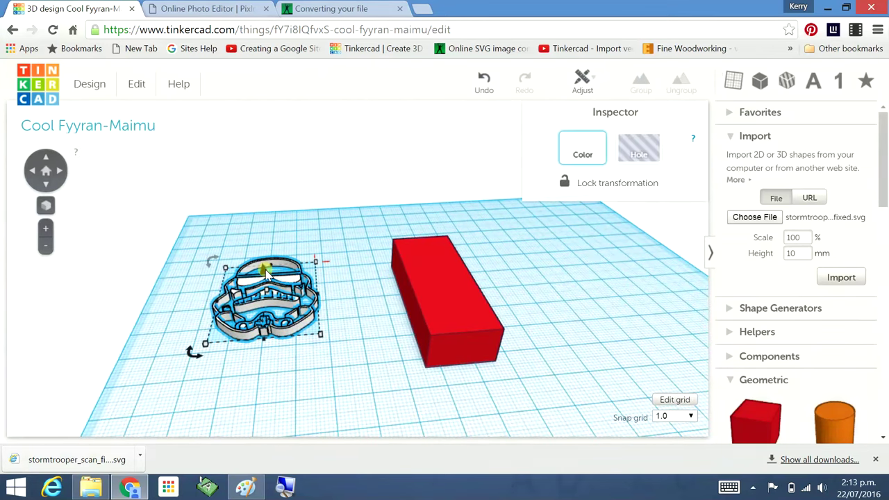
pyautogui.moveTo(264, 272); pyautogui.dragTo(265, 239)
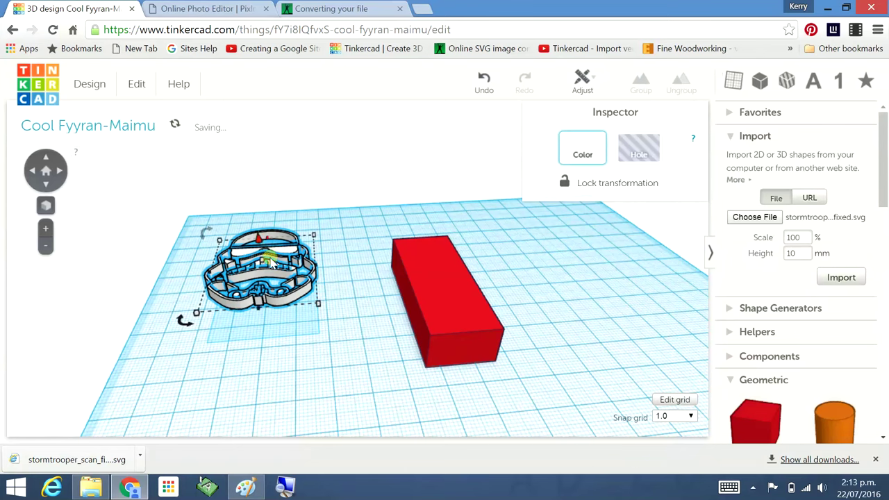
pyautogui.moveTo(289, 267); pyautogui.dragTo(464, 287)
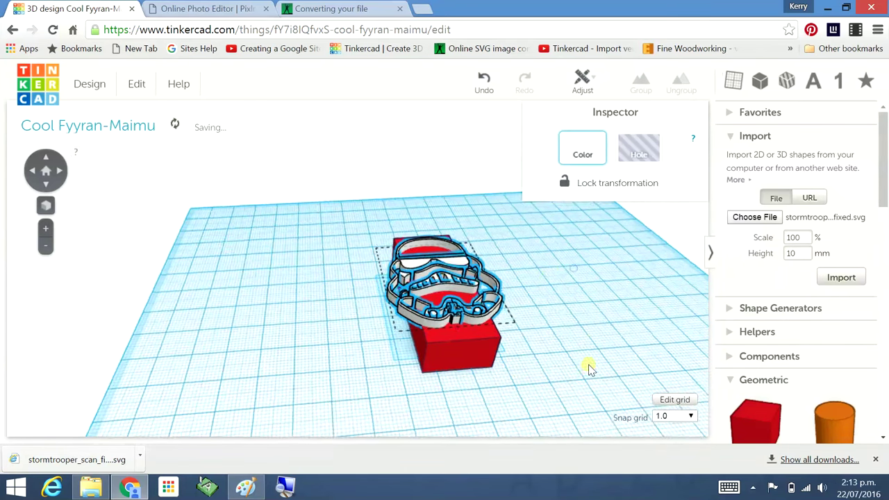
pyautogui.moveTo(587, 393); pyautogui.dragTo(576, 293, button='right')
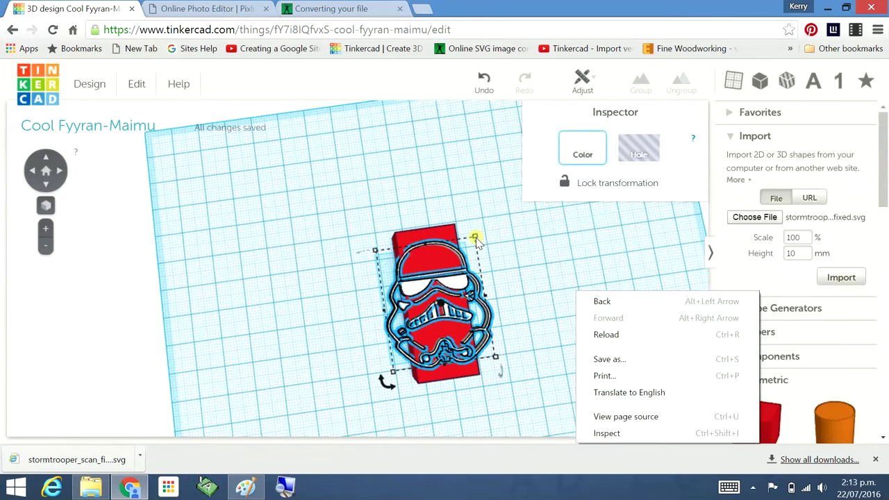
pyautogui.click(474, 239)
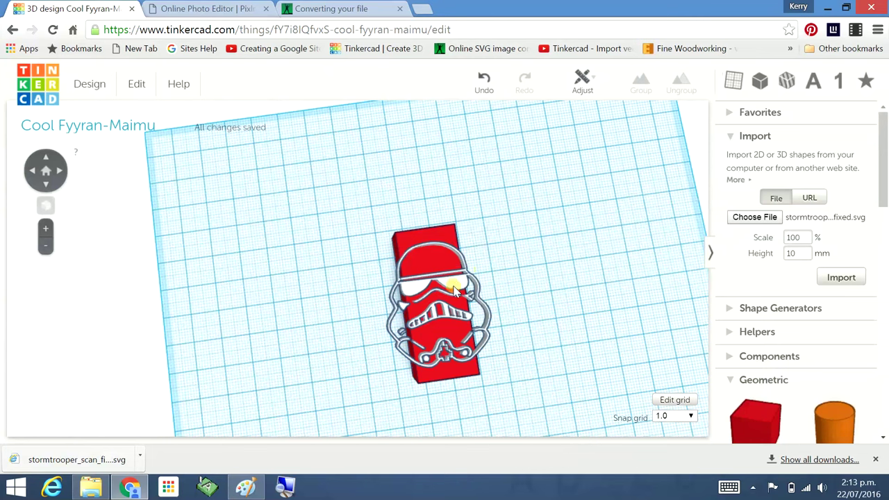
# Step: Narrow the stormtrooper to bring it closer to the box's width and reposition it on top of the box
pyautogui.click(455, 291)
pyautogui.moveTo(393, 375); pyautogui.dragTo(458, 365)
pyautogui.moveTo(459, 320)
pyautogui.mouseDown()
pyautogui.moveTo(443, 327)
pyautogui.moveTo(455, 325)
pyautogui.mouseUp()
# Step: Enlarge the red box to 30 by 51 mm so that it extends beyond the stormtrooper on all sides
pyautogui.click(454, 230)
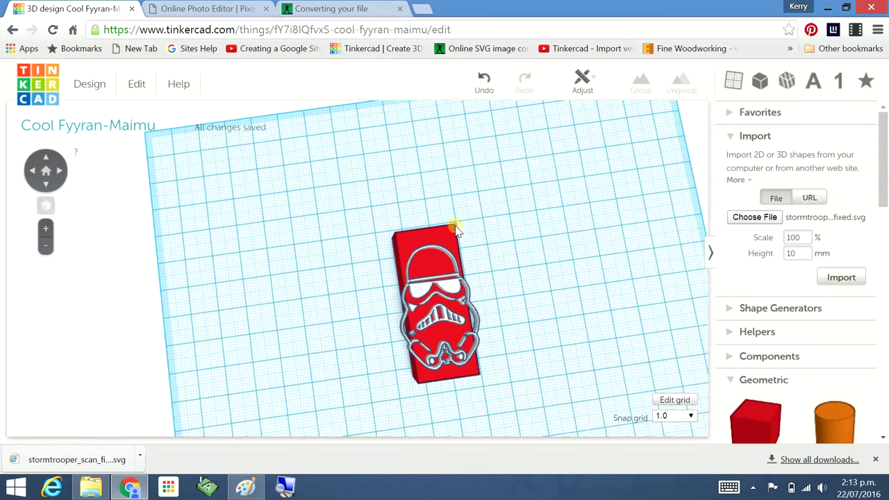
pyautogui.click(474, 373)
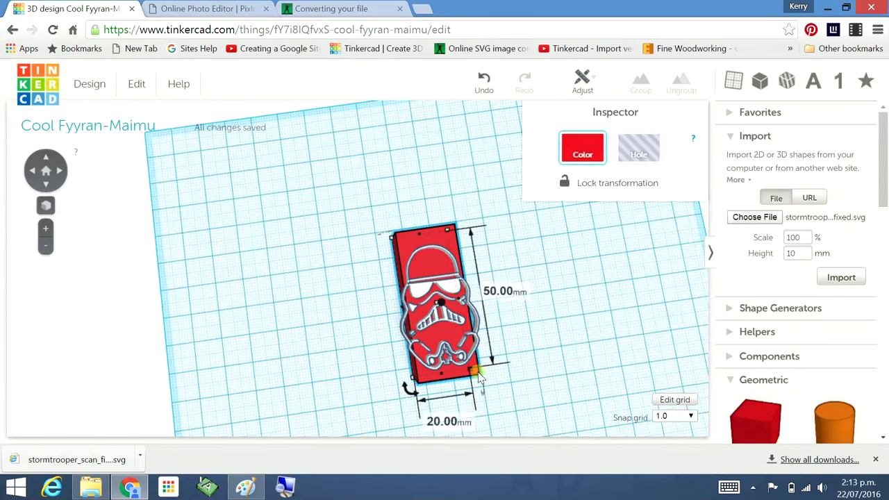
pyautogui.moveTo(558, 278); pyautogui.dragTo(441, 380, button='right')
pyautogui.moveTo(441, 380); pyautogui.dragTo(418, 393)
pyautogui.moveTo(512, 381)
pyautogui.mouseDown()
pyautogui.moveTo(521, 375)
pyautogui.moveTo(512, 347)
pyautogui.moveTo(517, 368)
pyautogui.mouseUp()
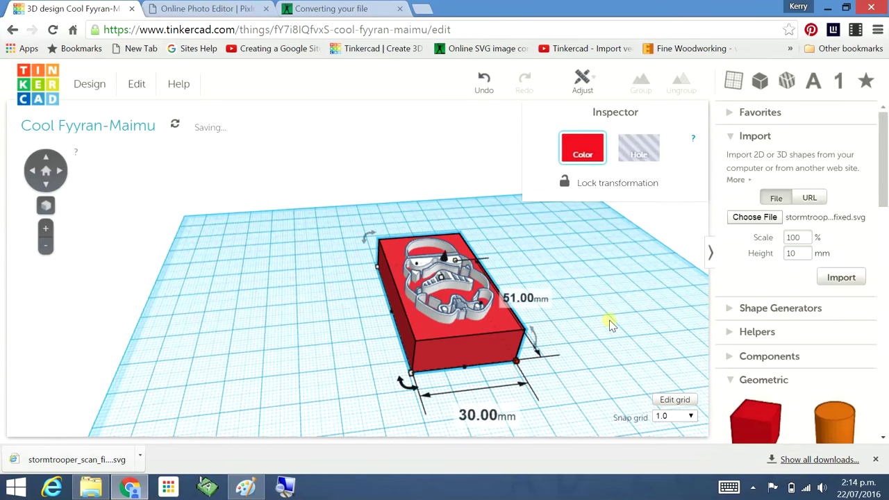
pyautogui.moveTo(625, 311); pyautogui.dragTo(545, 407, button='right')
pyautogui.click(546, 356)
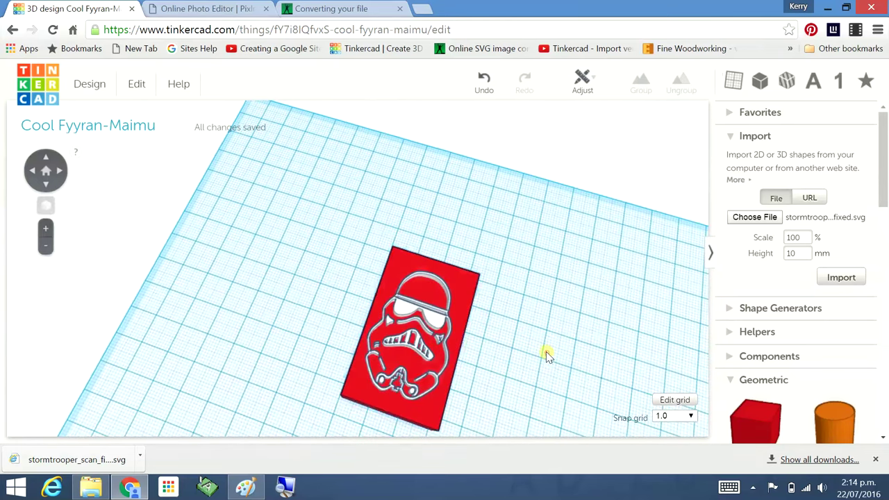
# Step: Add a cylinder on the workplane beside the red plate and shrink its base to make a slim post
pyautogui.moveTo(560, 369); pyautogui.dragTo(425, 368, button='right')
pyautogui.moveTo(845, 429); pyautogui.dragTo(480, 382)
pyautogui.moveTo(597, 347); pyautogui.dragTo(199, 345, button='right')
pyautogui.moveTo(207, 343)
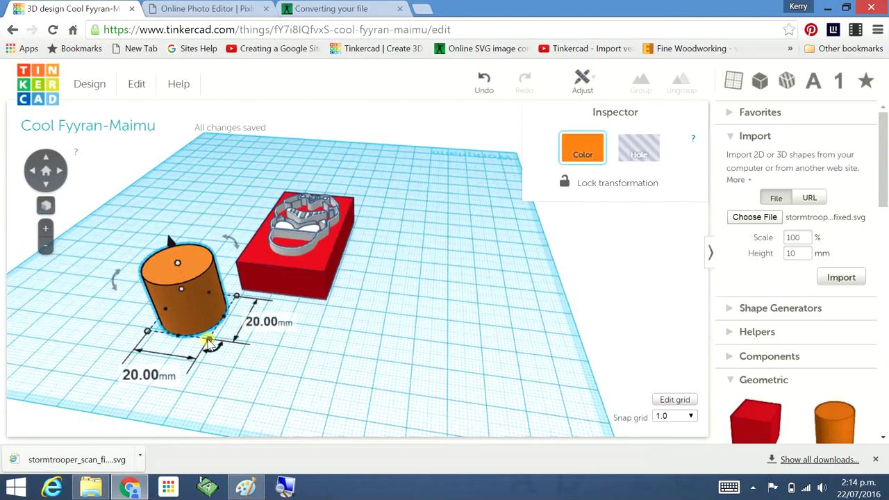
pyautogui.moveTo(209, 345); pyautogui.dragTo(183, 250)
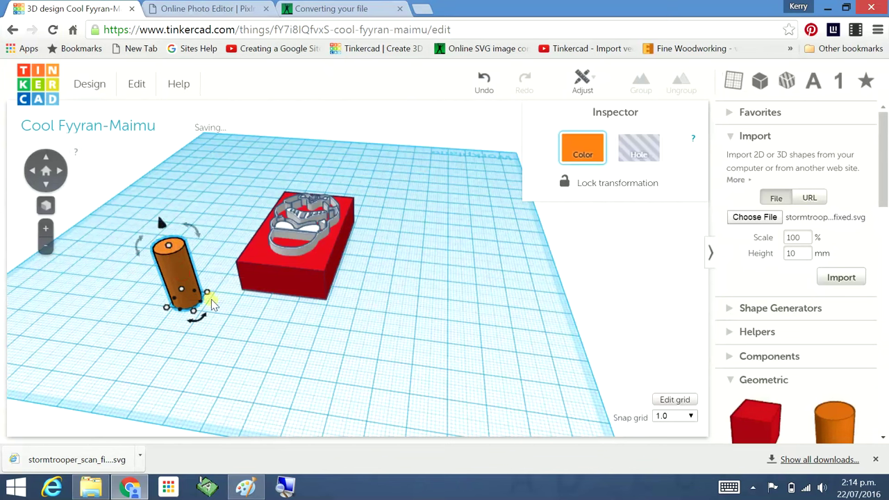
# Step: Duplicate the slim cylinder and place the copy on the opposite side of the red plate
pyautogui.click(232, 327)
pyautogui.click(192, 291)
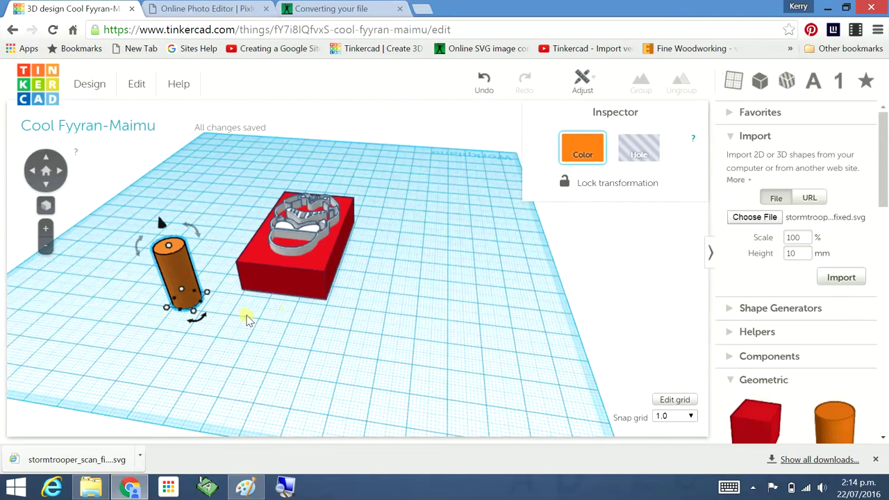
pyautogui.press('Right')
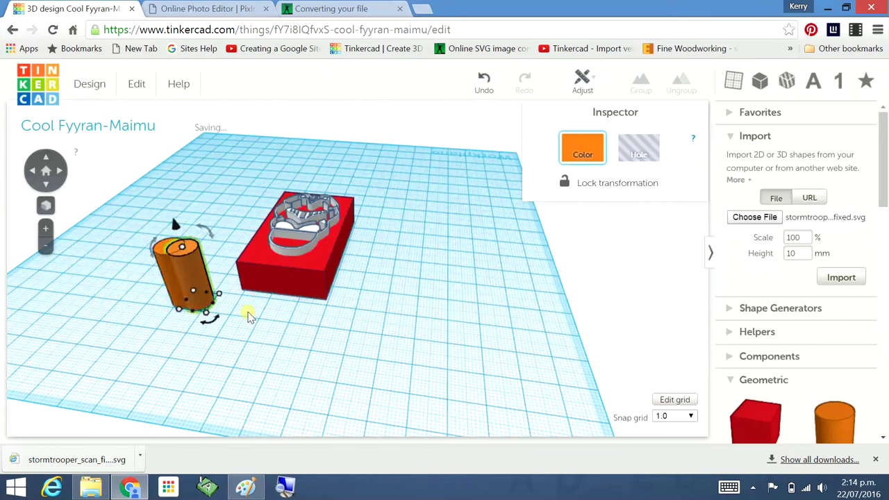
pyautogui.keyDown('alt'); pyautogui.moveTo(194, 285); pyautogui.dragTo(421, 308); pyautogui.keyUp('alt')
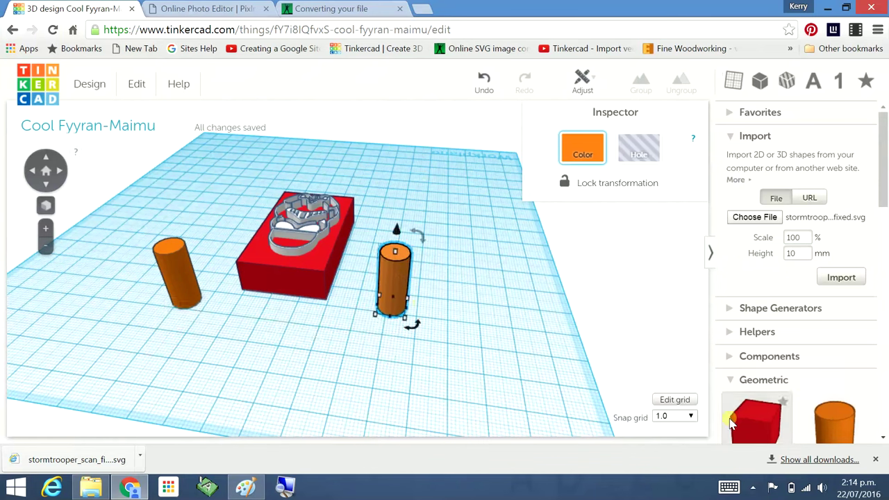
# Step: Add a box, shrink it to a narrow square post and place it in front of the red plate
pyautogui.moveTo(615, 415); pyautogui.dragTo(322, 353)
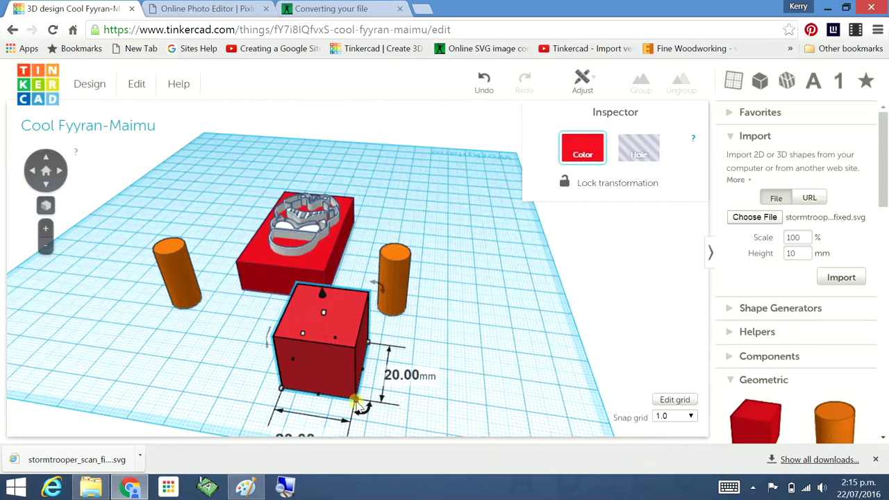
pyautogui.moveTo(356, 399); pyautogui.dragTo(319, 351)
pyautogui.moveTo(311, 309); pyautogui.dragTo(304, 270)
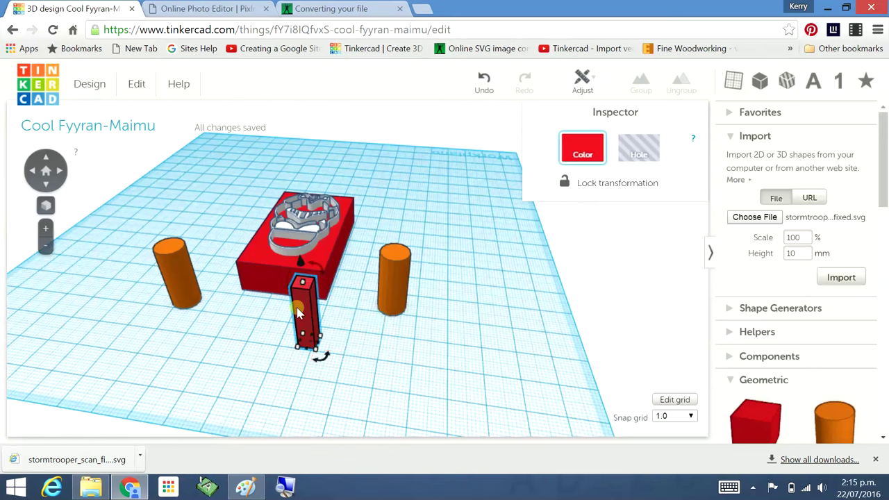
pyautogui.moveTo(310, 312); pyautogui.dragTo(360, 327)
pyautogui.moveTo(322, 356); pyautogui.dragTo(388, 352, button='right')
pyautogui.moveTo(386, 344); pyautogui.dragTo(328, 321)
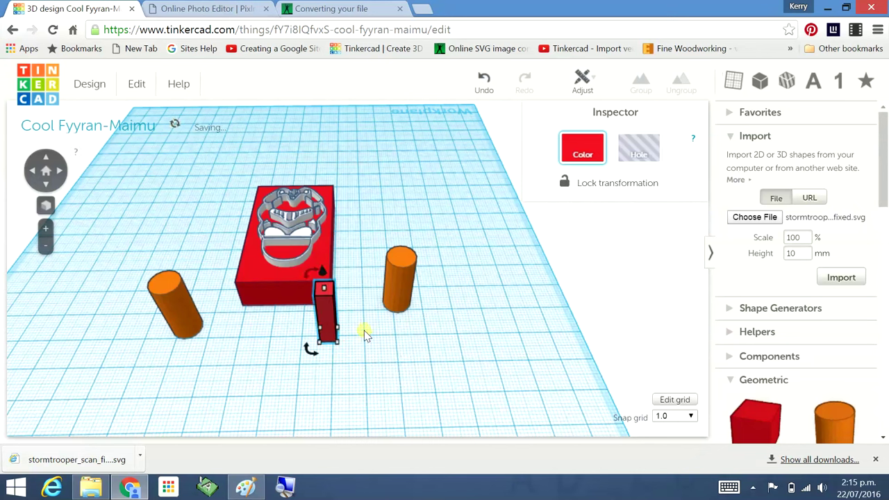
# Step: Duplicate the square post and position one post at each front corner of the red plate
pyautogui.press('Right')
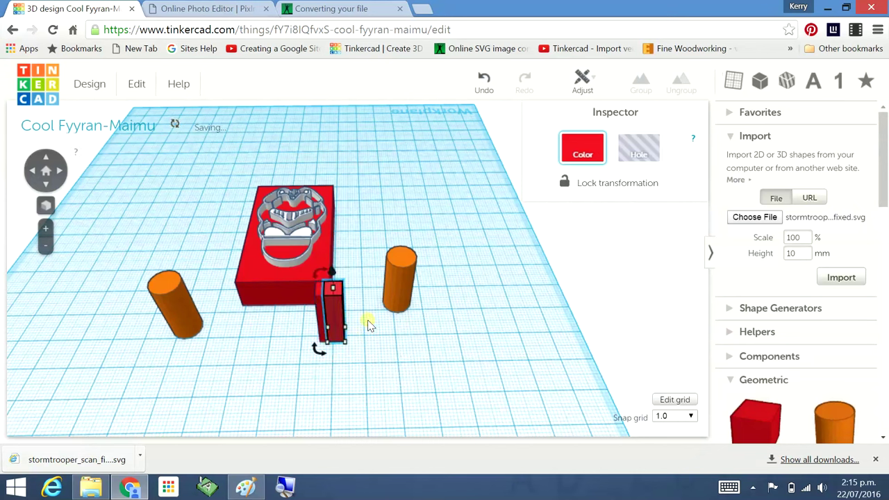
pyautogui.keyDown('alt'); pyautogui.moveTo(321, 321); pyautogui.dragTo(239, 276); pyautogui.keyUp('alt')
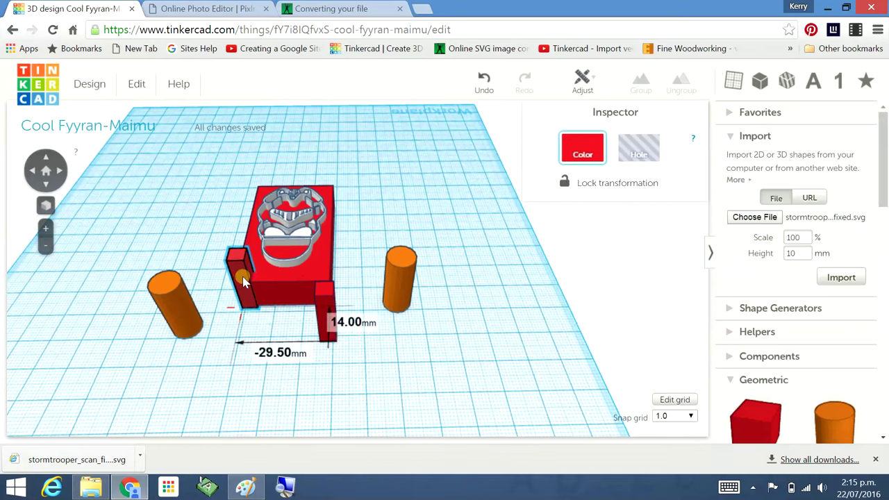
pyautogui.click(326, 285)
pyautogui.moveTo(326, 285); pyautogui.dragTo(322, 272)
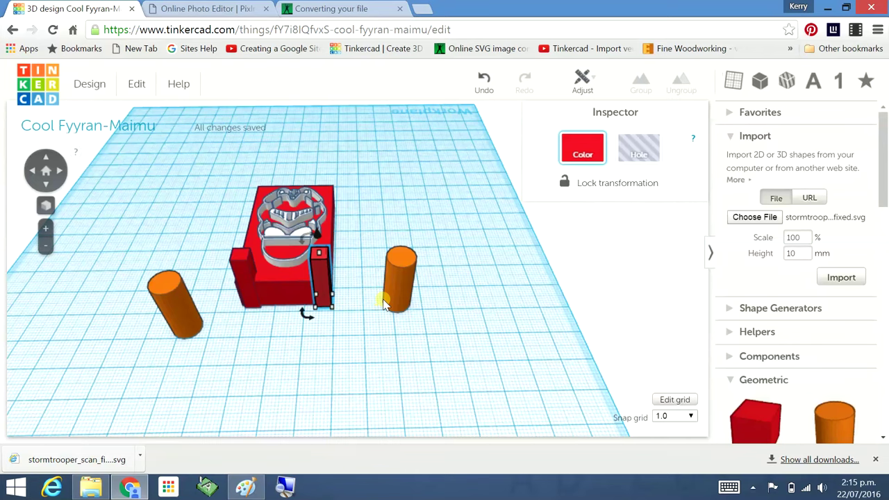
# Step: Nudge the right square post until it lines up with the plate's front right corner
pyautogui.press('Right')
pyautogui.moveTo(385, 312); pyautogui.dragTo(338, 293, button='right')
pyautogui.scroll(3, 332, 306)
pyautogui.press('Right')
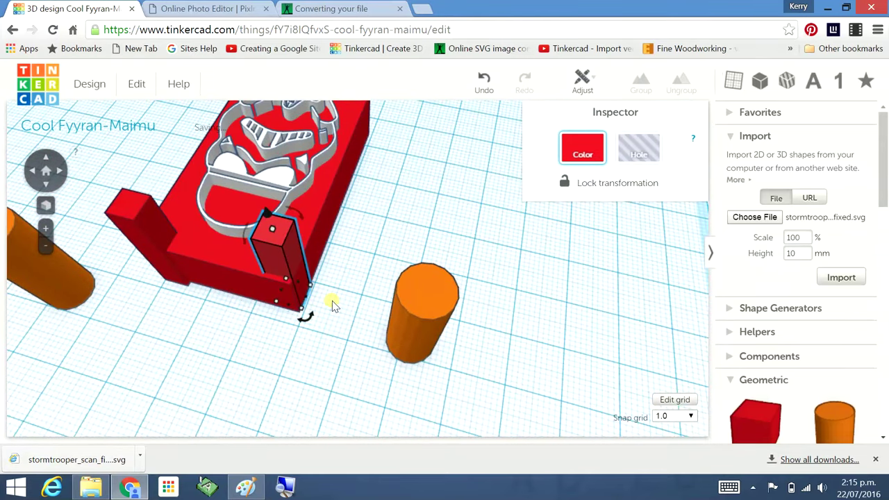
pyautogui.press('Left')
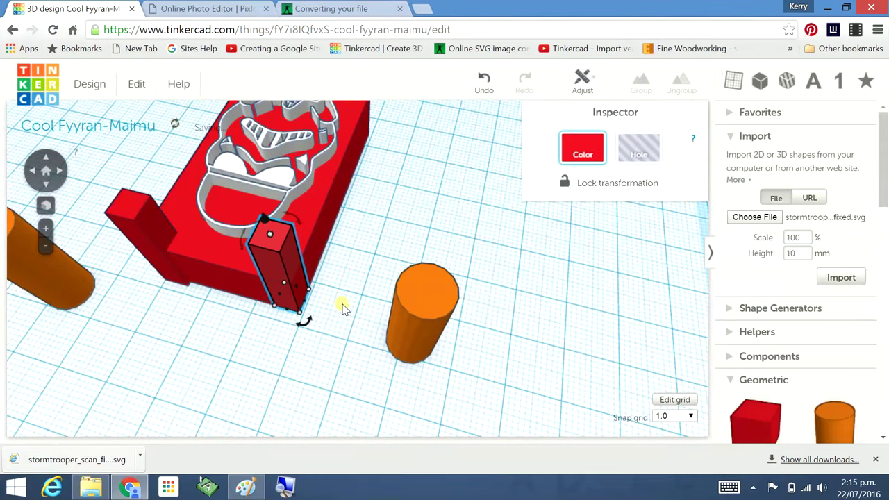
pyautogui.press('Up')
pyautogui.press('Down')
pyautogui.moveTo(347, 309); pyautogui.dragTo(293, 292, button='right')
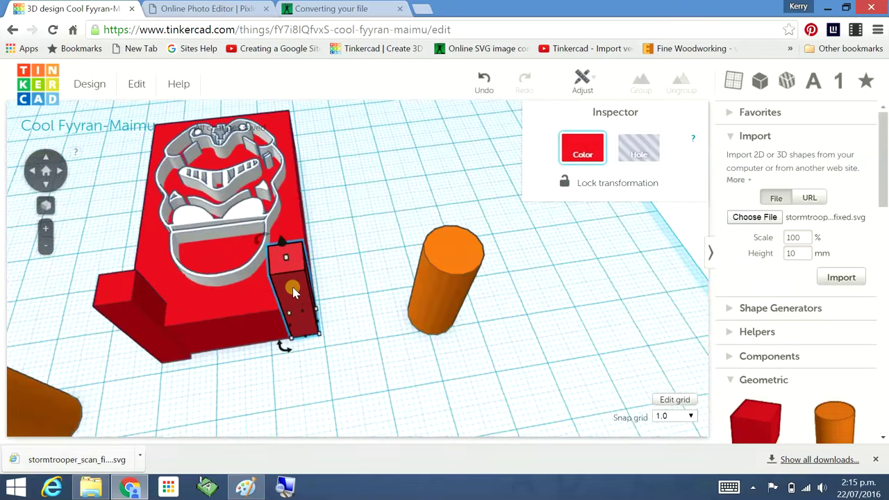
# Step: Turn the right square post into a hole and group it with the red plate to notch the corner
pyautogui.click(653, 144)
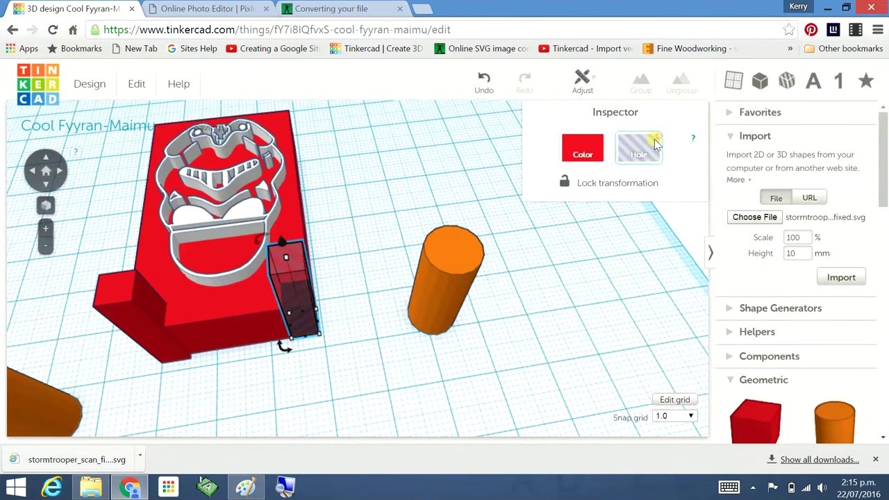
pyautogui.keyDown('shift'); pyautogui.click(287, 217); pyautogui.keyUp('shift')
pyautogui.click(636, 84)
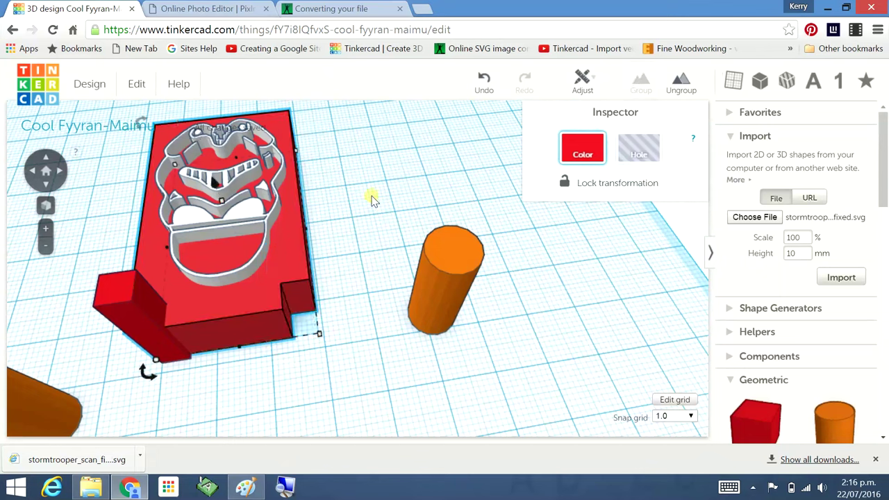
pyautogui.click(354, 263)
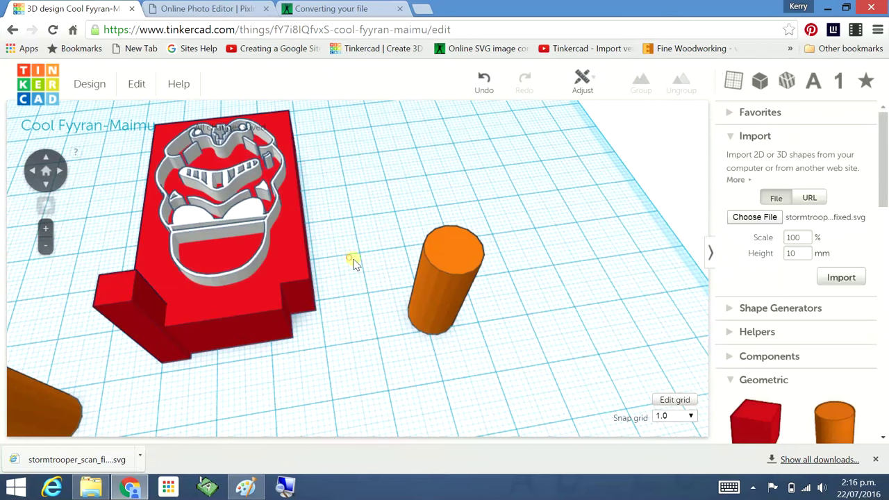
# Step: Shift the remaining square post to line up with the plate's front left corner
pyautogui.click(145, 313)
pyautogui.moveTo(319, 374); pyautogui.dragTo(347, 337, button='right')
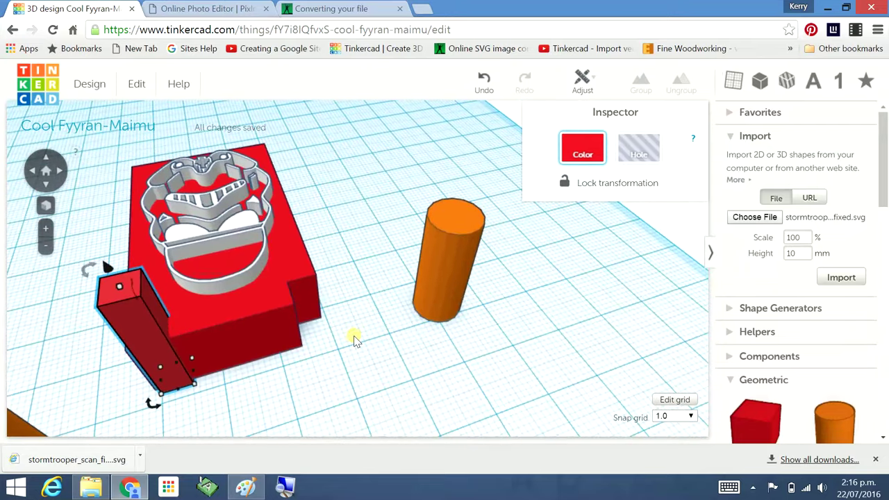
pyautogui.click(354, 338)
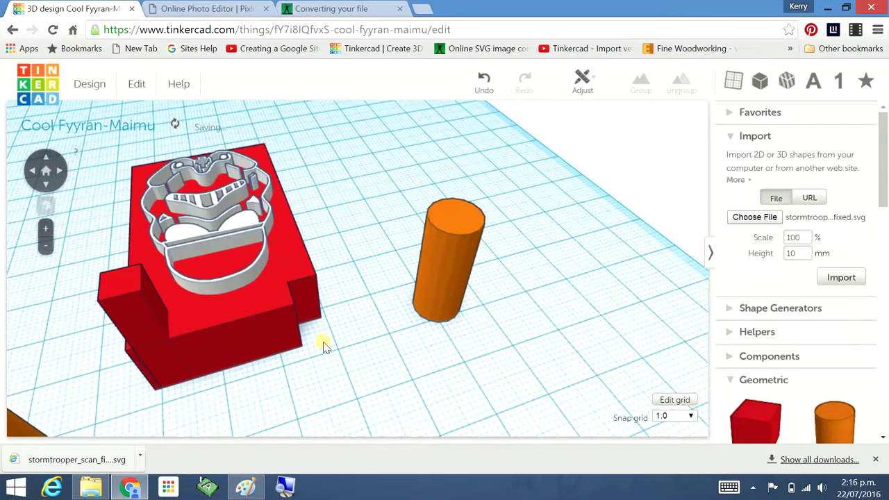
pyautogui.click(127, 301)
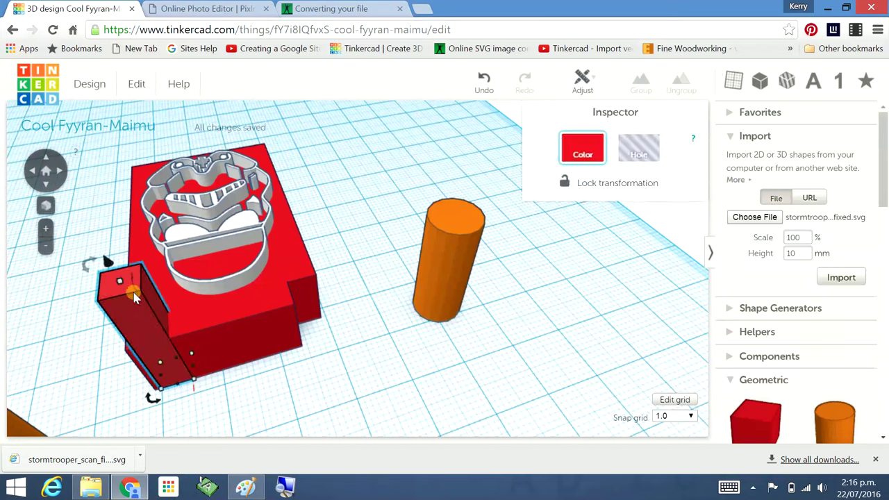
pyautogui.moveTo(127, 294); pyautogui.dragTo(178, 288)
pyautogui.moveTo(241, 355); pyautogui.dragTo(318, 381)
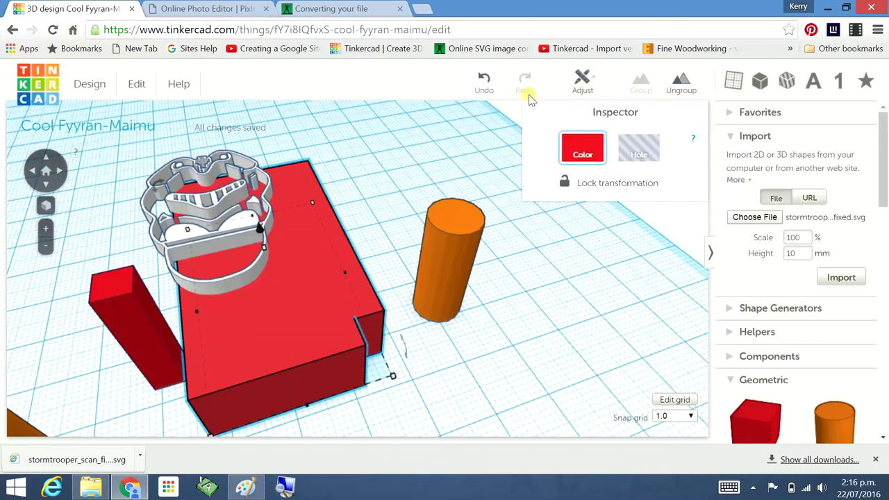
pyautogui.click(484, 81)
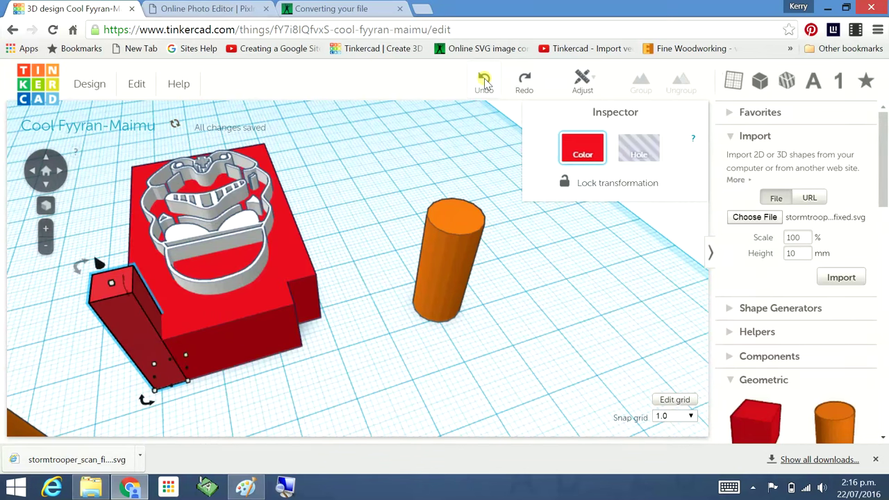
pyautogui.click(382, 323)
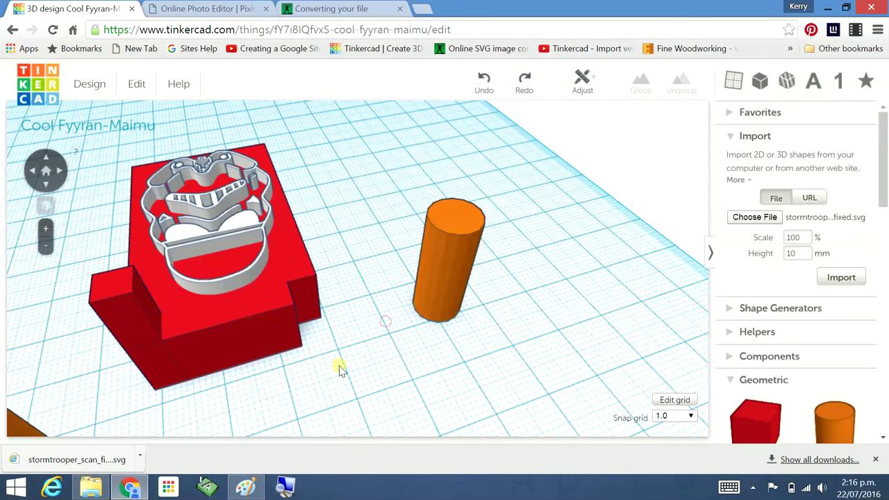
# Step: Turn the remaining square post into a hole and group it with the plate to notch the front left corner
pyautogui.moveTo(341, 367); pyautogui.dragTo(133, 263, button='right')
pyautogui.click(133, 263)
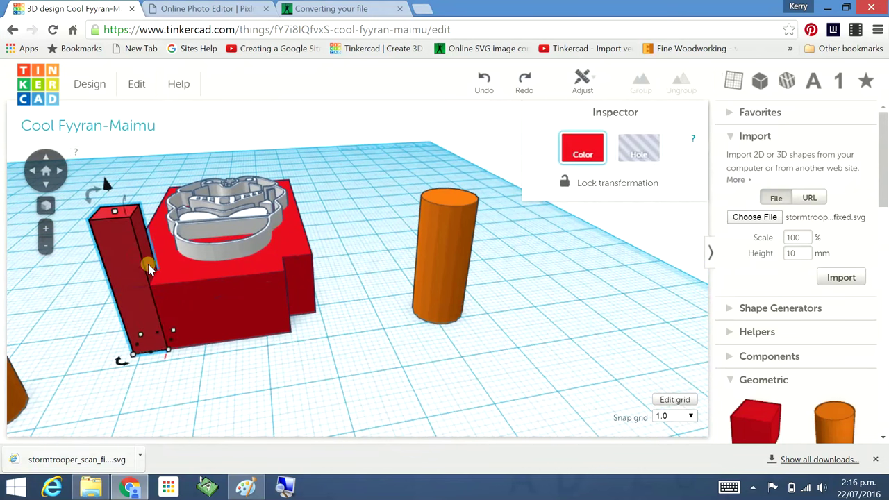
pyautogui.click(638, 153)
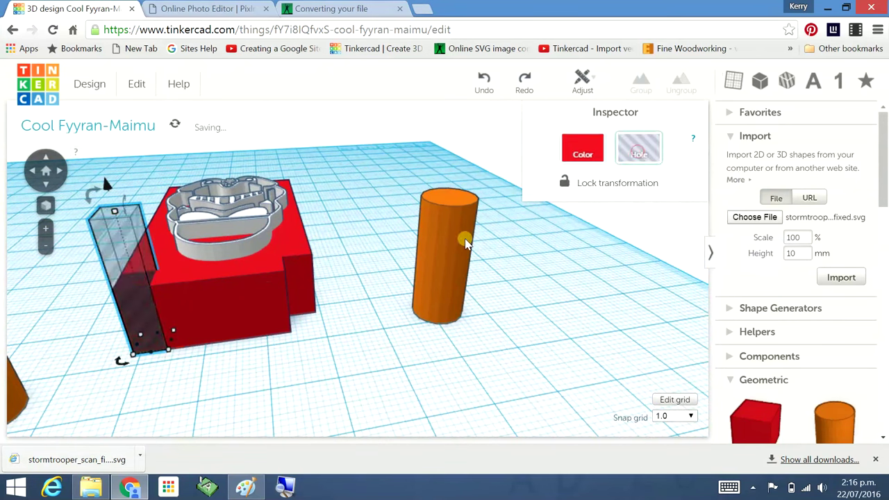
pyautogui.keyDown('shift'); pyautogui.click(221, 278); pyautogui.keyUp('shift')
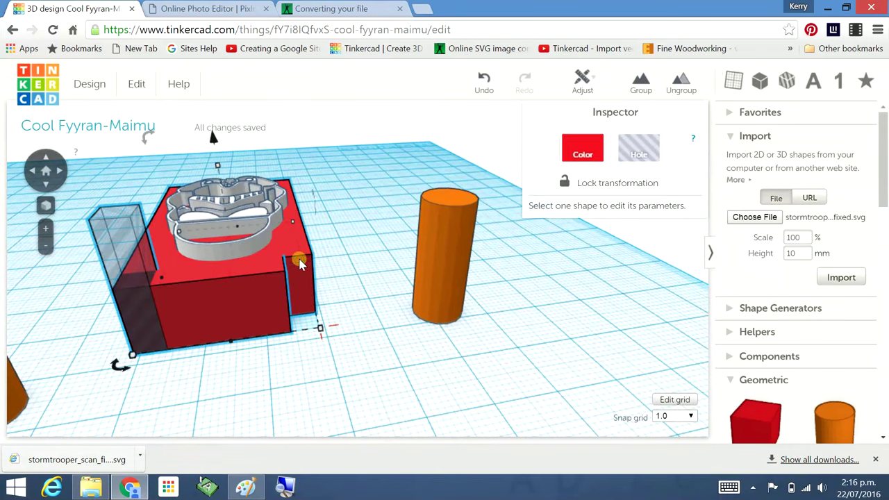
pyautogui.click(640, 87)
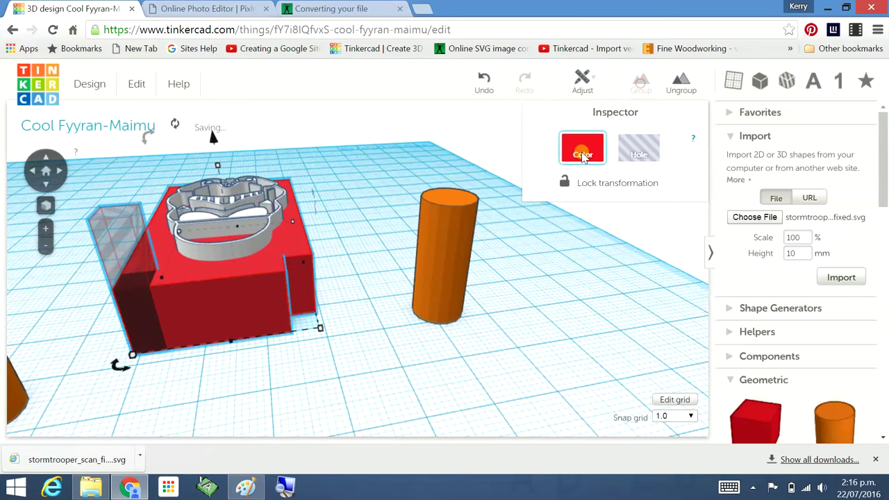
pyautogui.click(561, 292)
# Step: Move the right cylinder into the plate's front right notch and lower its height to match the plate
pyautogui.moveTo(393, 368); pyautogui.dragTo(424, 332, button='right')
pyautogui.click(394, 322)
pyautogui.moveTo(395, 322); pyautogui.dragTo(274, 269)
pyautogui.press('Right')
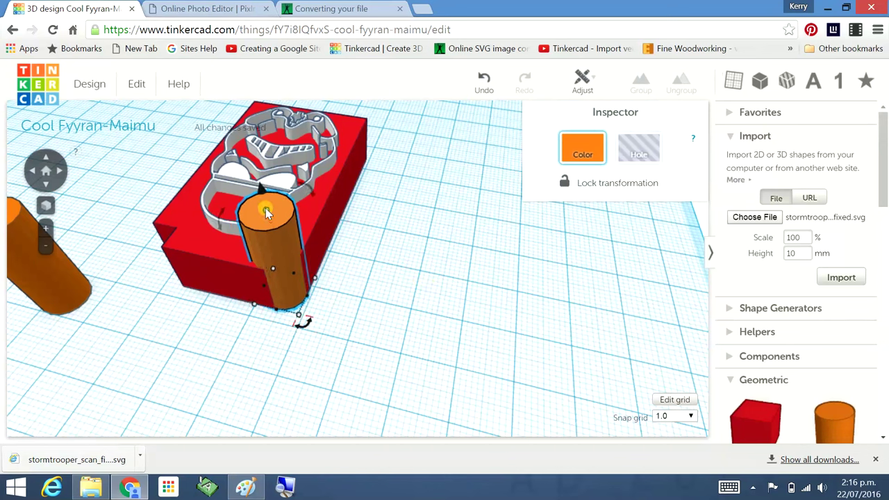
pyautogui.moveTo(266, 209); pyautogui.dragTo(276, 249)
# Step: Move the other cylinder into the plate's front left notch and nudge it into line with the edges
pyautogui.moveTo(310, 358); pyautogui.dragTo(119, 378, button='right')
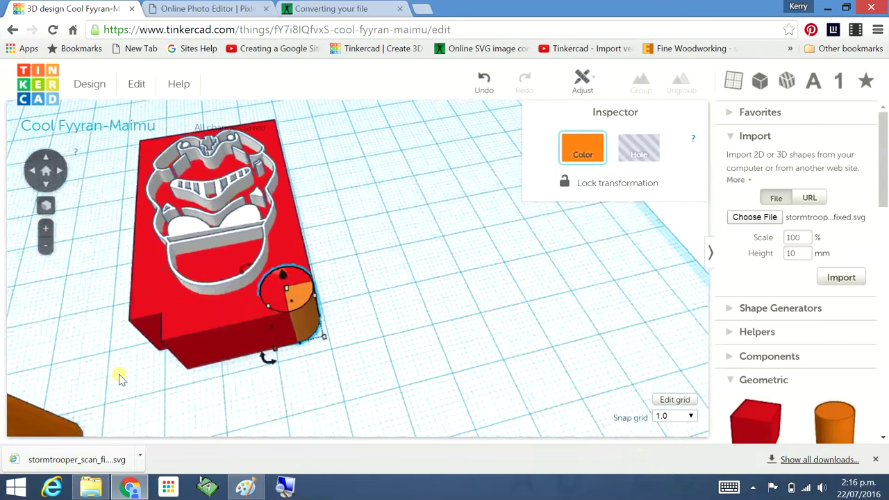
pyautogui.click(33, 421)
pyautogui.moveTo(22, 418); pyautogui.dragTo(173, 310)
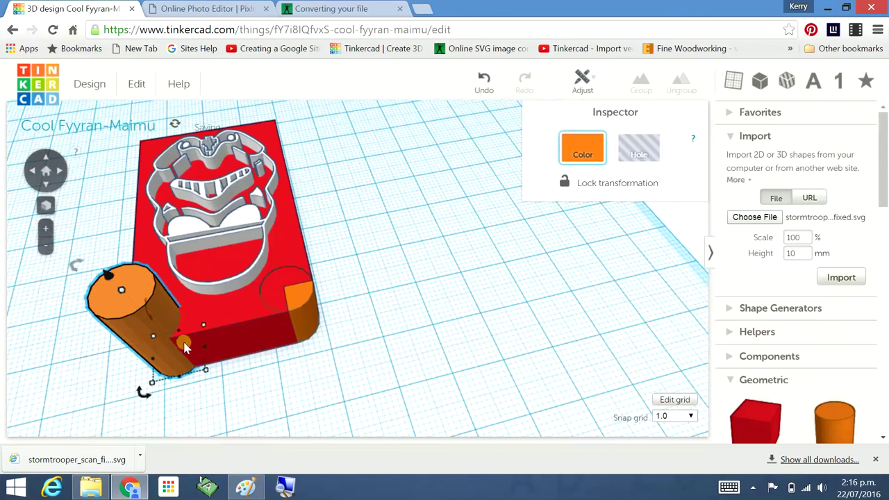
pyautogui.moveTo(187, 350); pyautogui.dragTo(238, 382)
pyautogui.moveTo(230, 417); pyautogui.dragTo(303, 327, button='right')
pyautogui.press('Left')
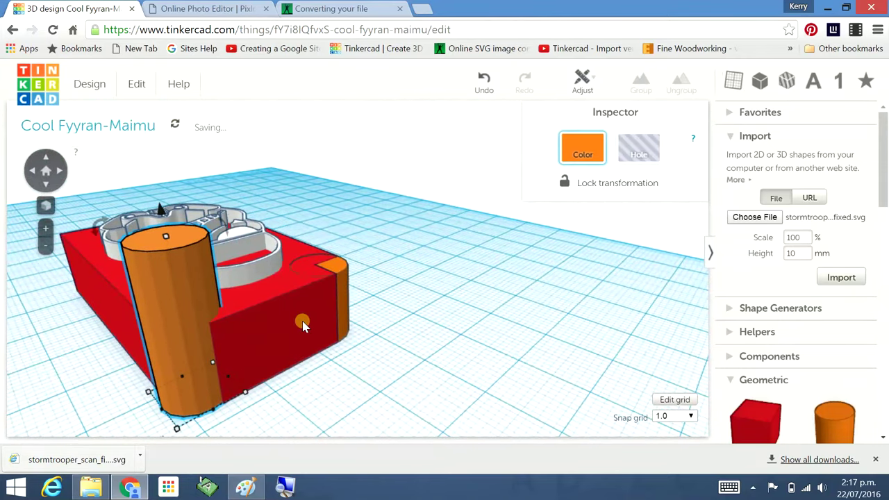
pyautogui.press('Right')
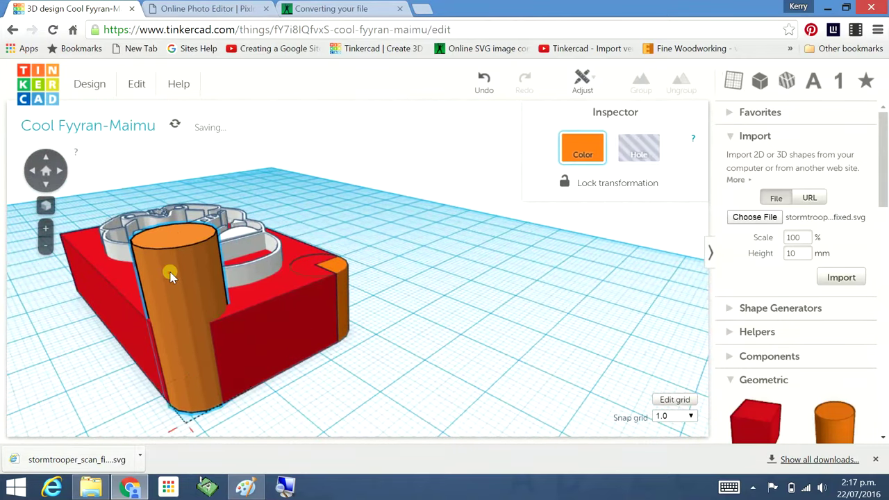
# Step: Turn the cylinder in the front left notch into a hole and group it with the red plate
pyautogui.click(631, 153)
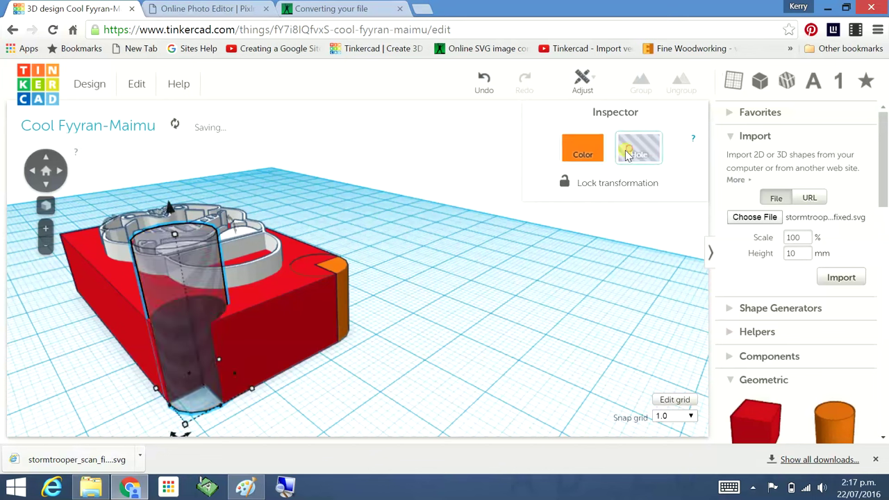
pyautogui.keyDown('shift'); pyautogui.click(251, 331); pyautogui.keyUp('shift')
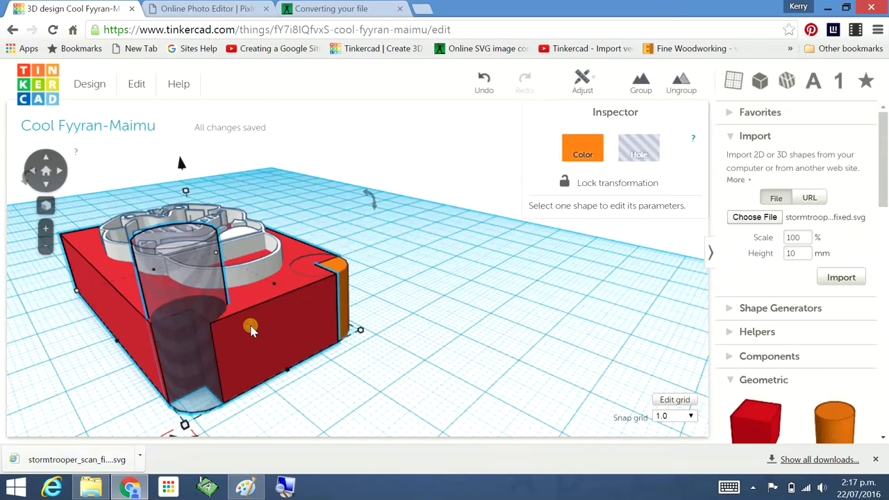
pyautogui.click(640, 83)
pyautogui.click(424, 355)
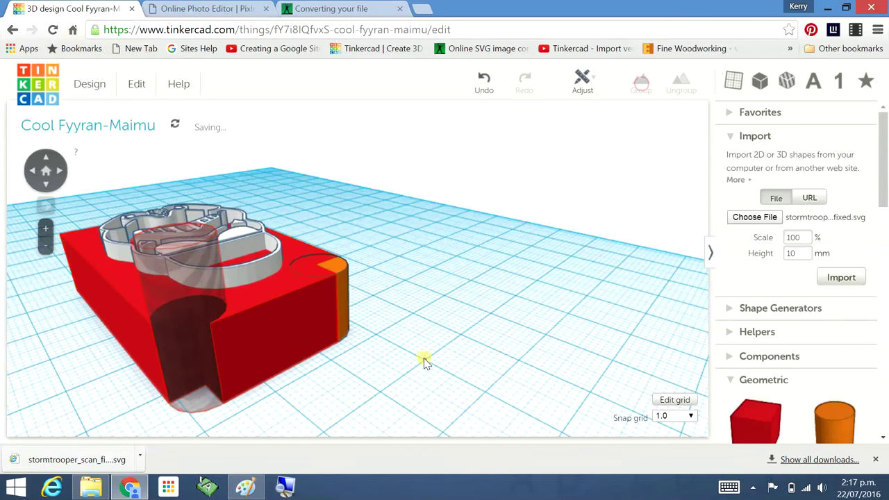
# Step: Undo the last grouping and turn the front left cylinder back into a solid red shape
pyautogui.click(486, 81)
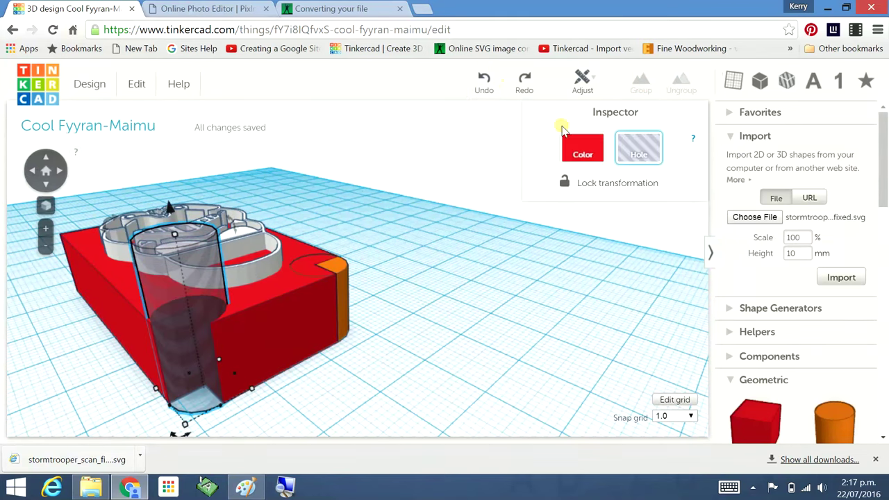
pyautogui.click(583, 148)
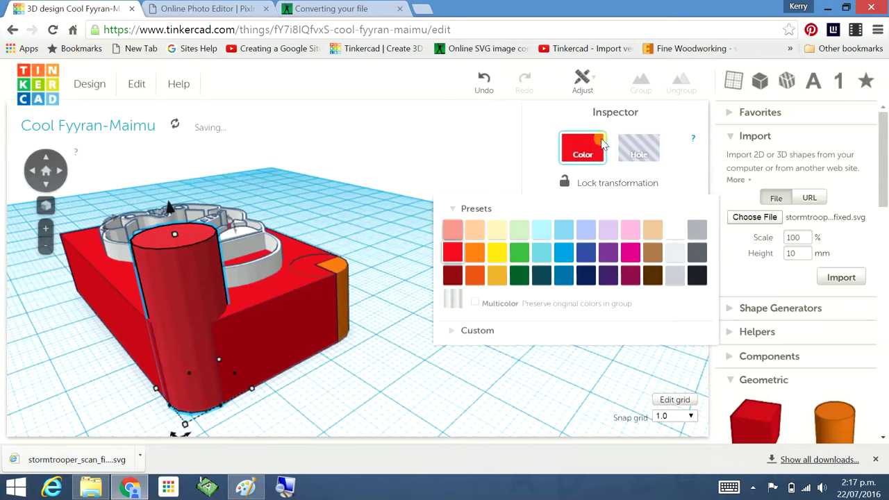
pyautogui.click(429, 166)
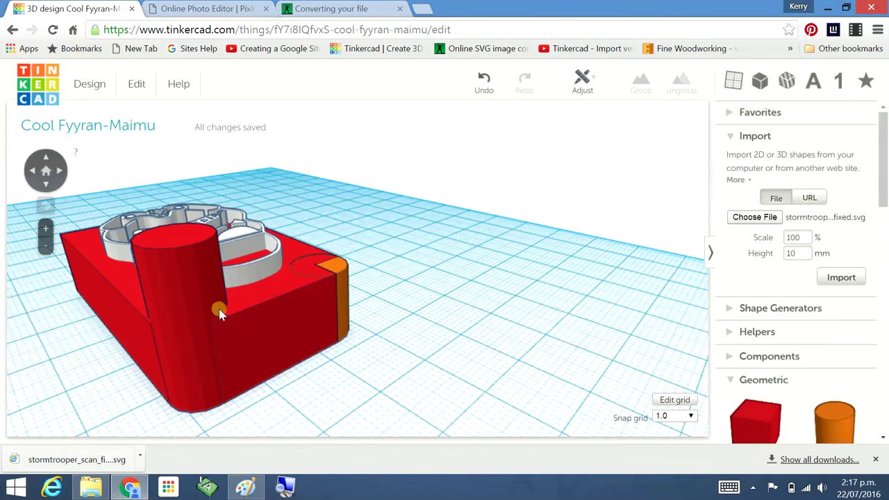
# Step: Lower the front left cylinder to the plate's height and group it with the red plate
pyautogui.click(183, 256)
pyautogui.moveTo(175, 237); pyautogui.dragTo(205, 306)
pyautogui.keyDown('shift'); pyautogui.click(300, 324); pyautogui.keyUp('shift')
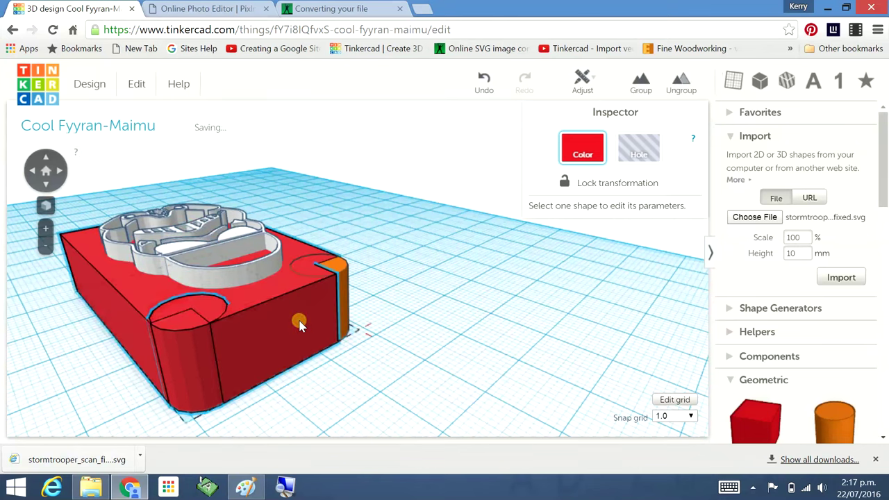
pyautogui.click(640, 82)
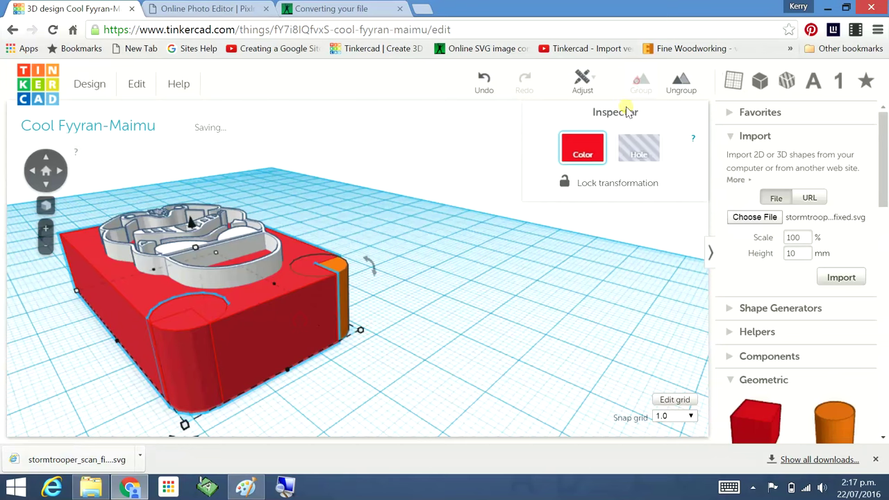
pyautogui.click(565, 254)
# Step: Recolor the orange cylinder in the plate's front right corner red to match the plate
pyautogui.moveTo(447, 343); pyautogui.dragTo(383, 334, button='right')
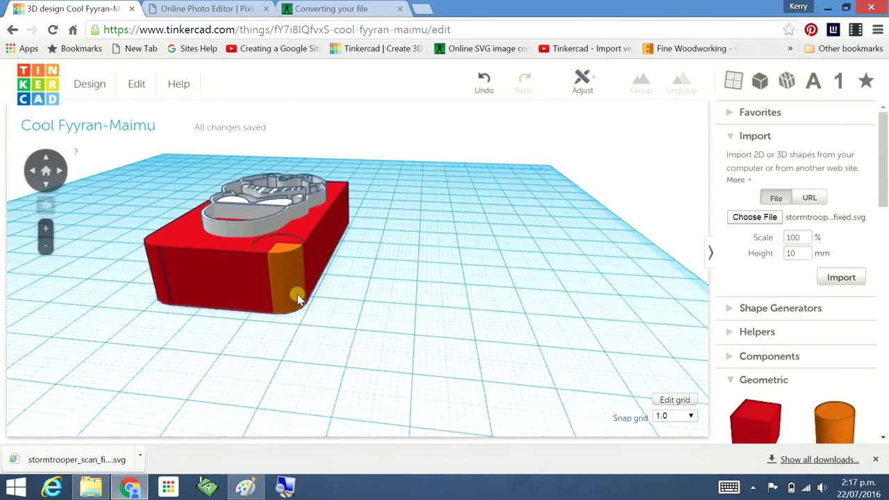
pyautogui.click(299, 306)
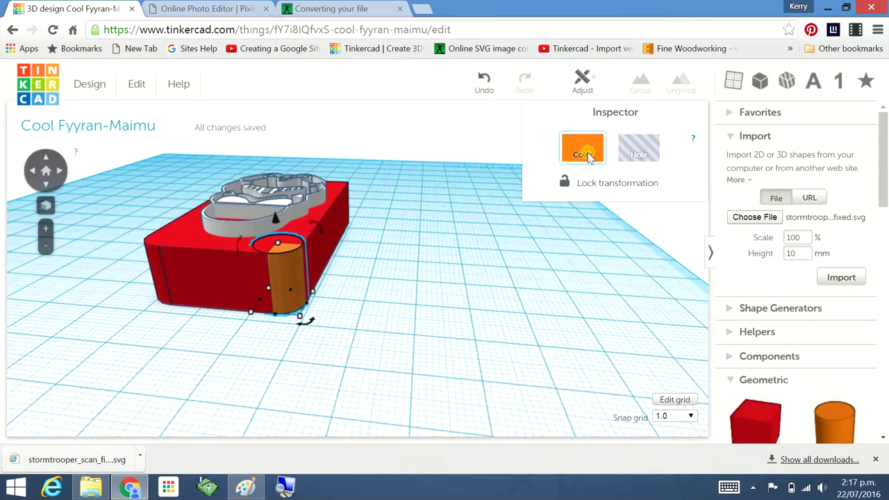
pyautogui.click(587, 159)
pyautogui.click(453, 254)
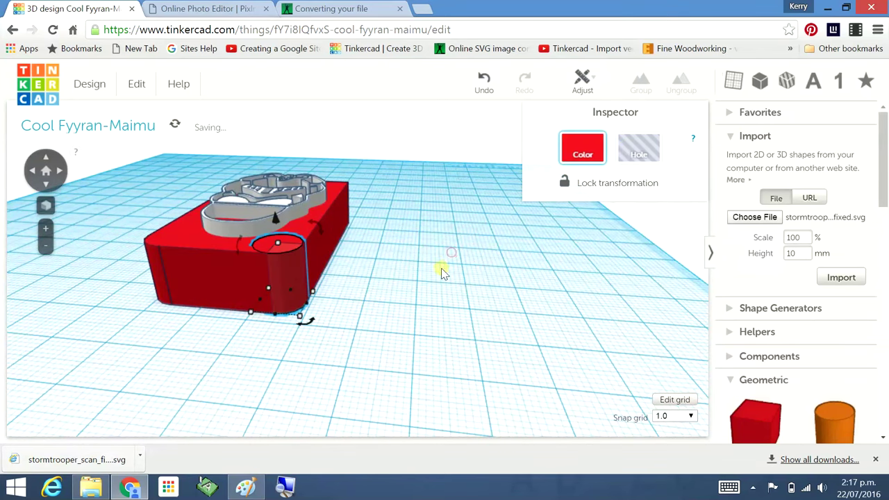
pyautogui.click(476, 271)
pyautogui.moveTo(500, 280); pyautogui.dragTo(337, 271, button='right')
pyautogui.click(467, 228)
pyautogui.moveTo(467, 227); pyautogui.dragTo(405, 207)
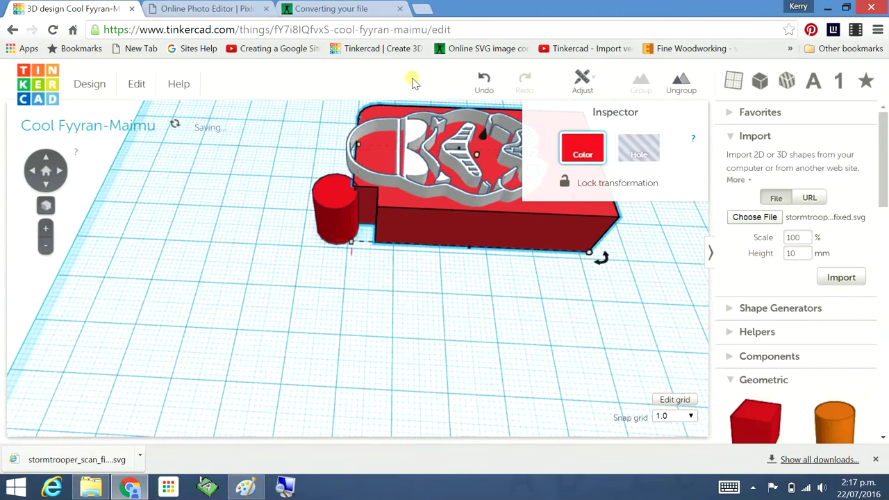
pyautogui.click(484, 85)
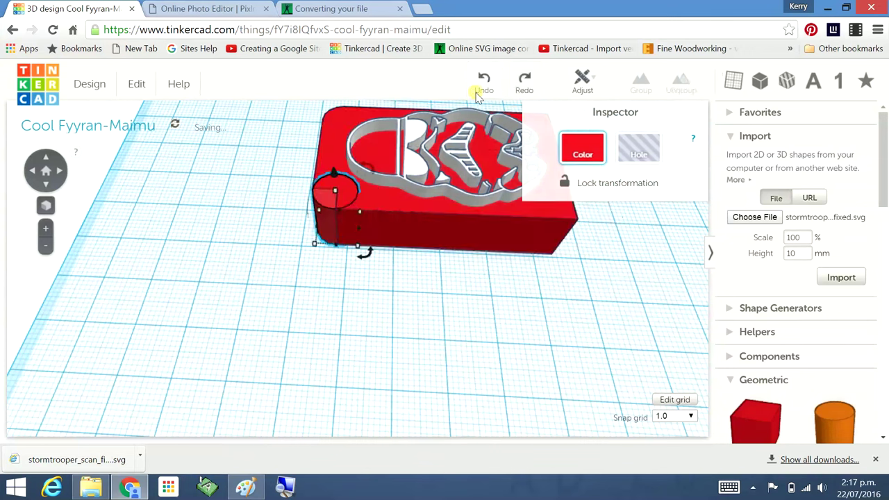
# Step: Group the front right cylinder with the red plate to form the rounded corner
pyautogui.click(395, 212)
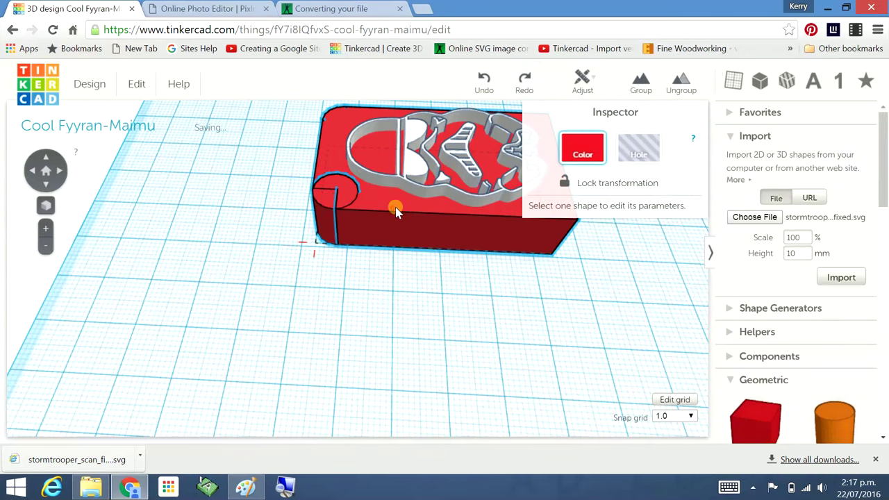
pyautogui.click(641, 82)
pyautogui.click(470, 286)
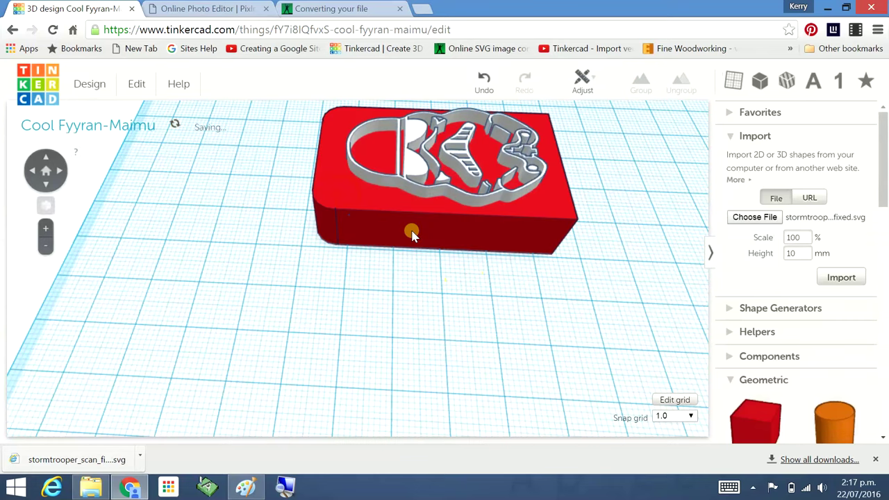
pyautogui.moveTo(470, 234); pyautogui.dragTo(452, 259, button='right')
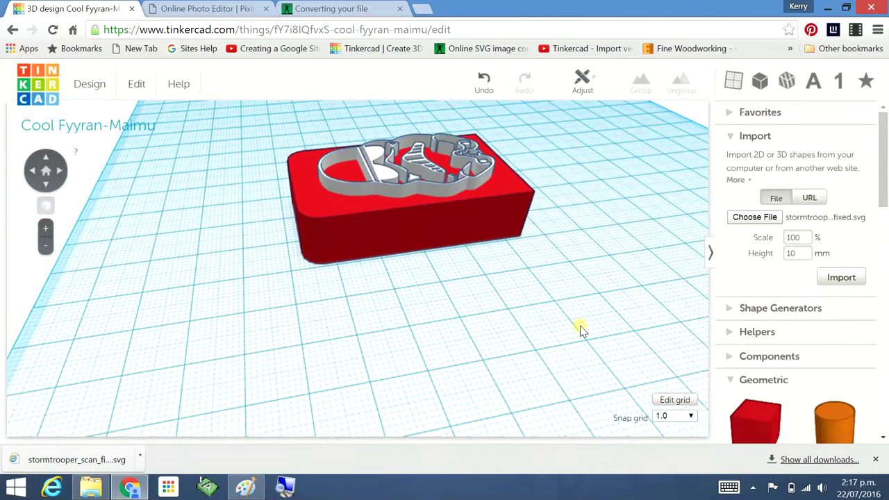